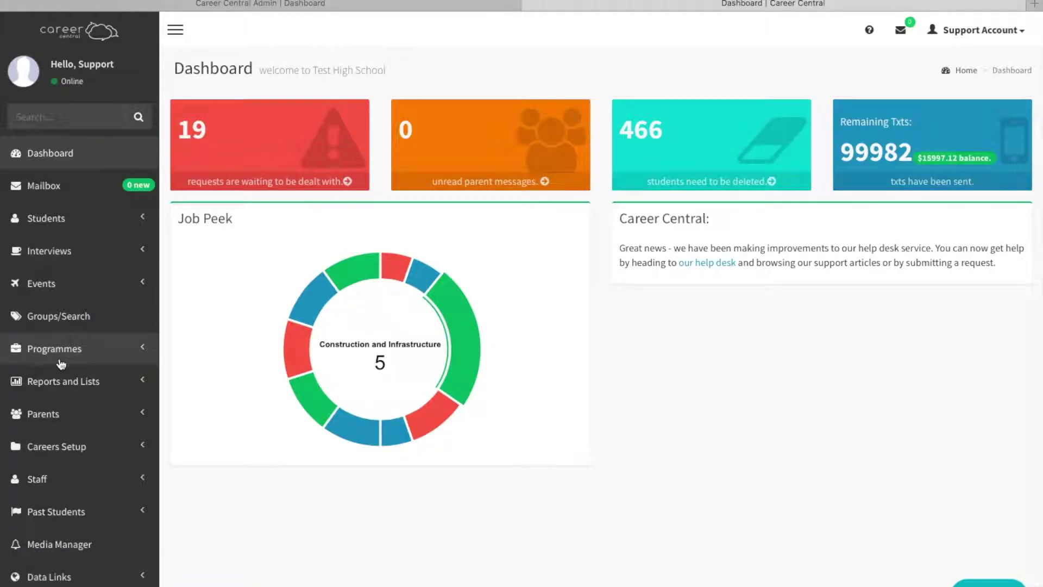
- Open the Gateway programmes page and view the programme choices in the student enrolment form
left_click(63, 354)
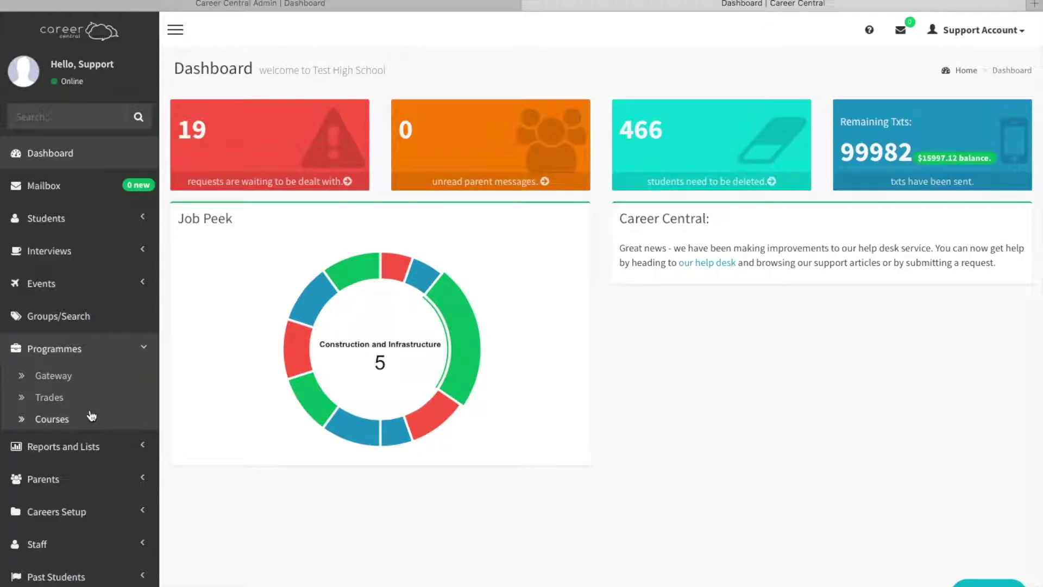
left_click(54, 377)
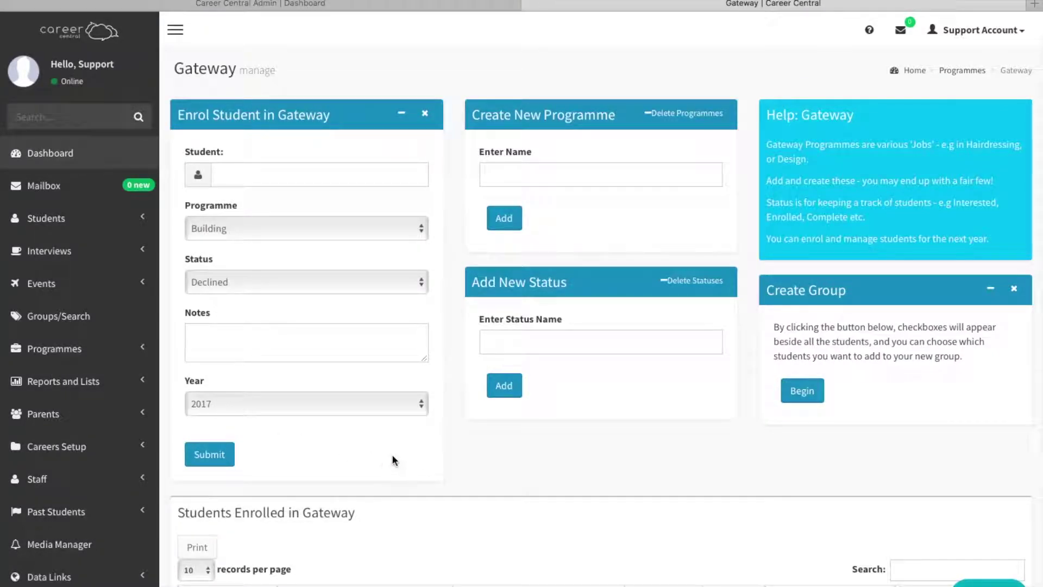
scroll(463, 455, "down", 1)
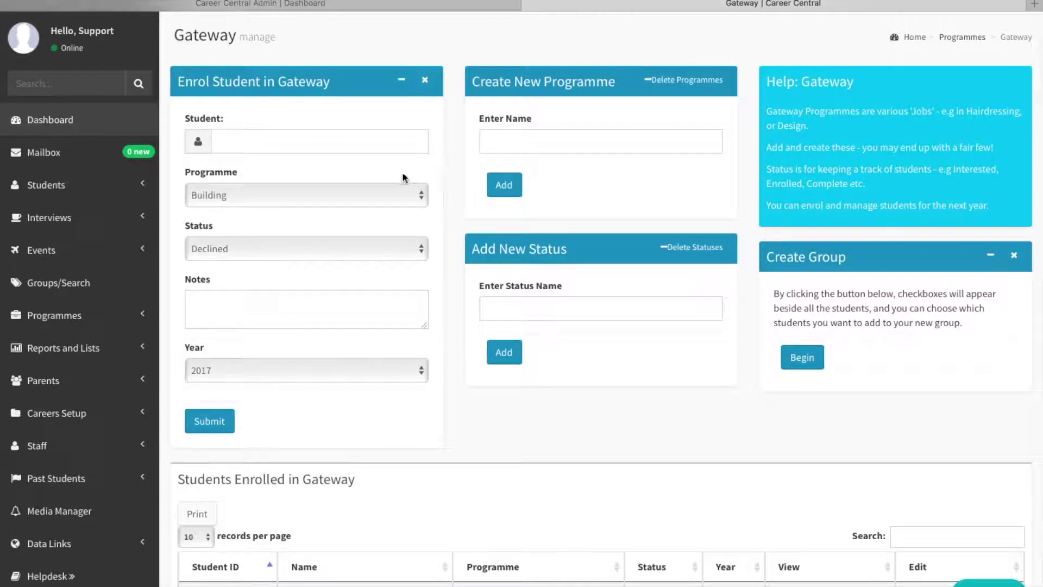
left_click(242, 193)
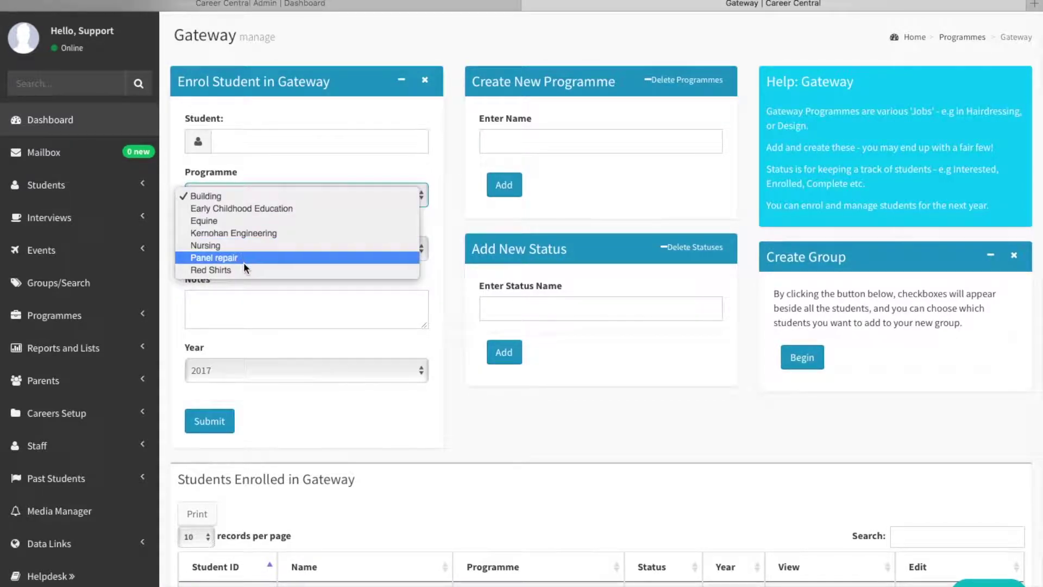
left_click(264, 173)
- Create a new Gateway programme named Floristry
left_click(494, 140)
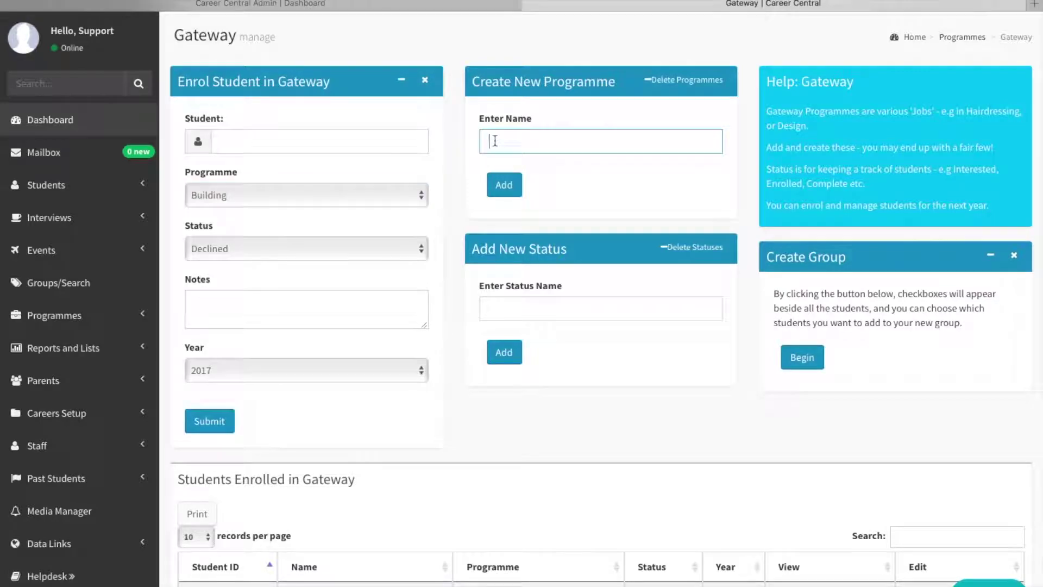
type("Floristry")
left_click(508, 187)
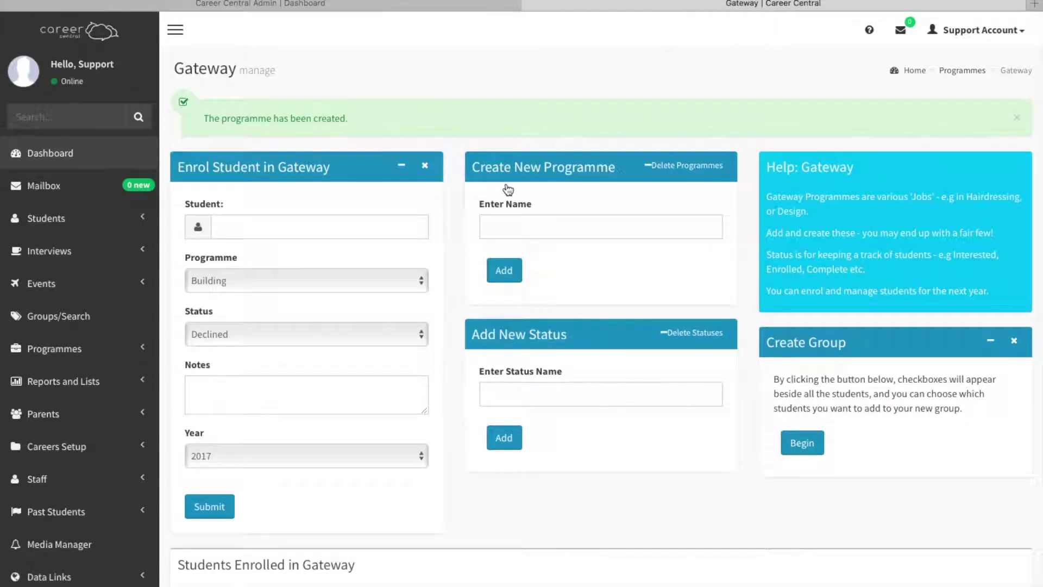
- Check the enrolment form's programme choices for Floristry, and view the list of programmes that can be removed
left_click(294, 283)
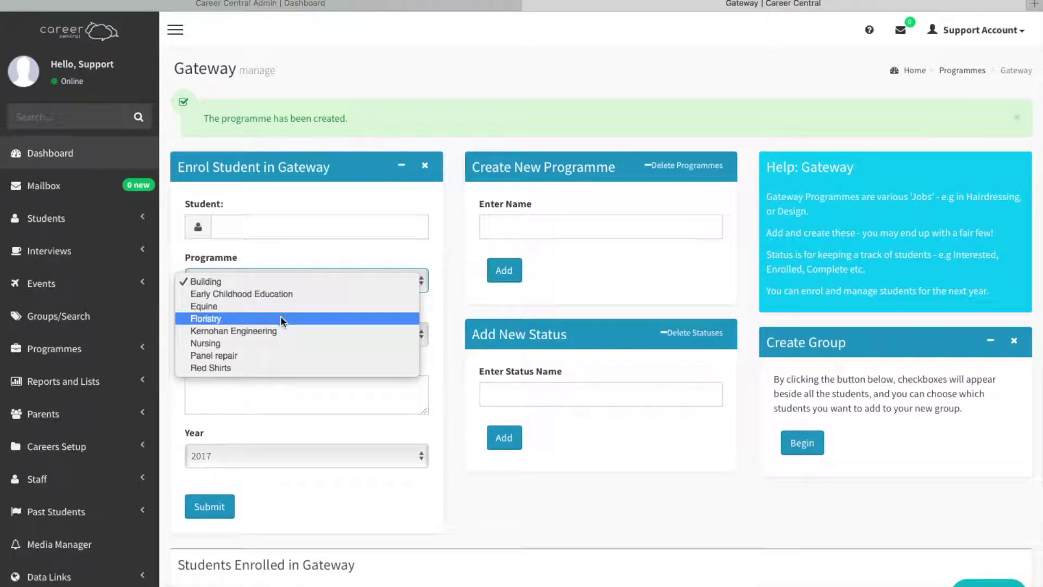
left_click(318, 250)
scroll(320, 248, "down", 4)
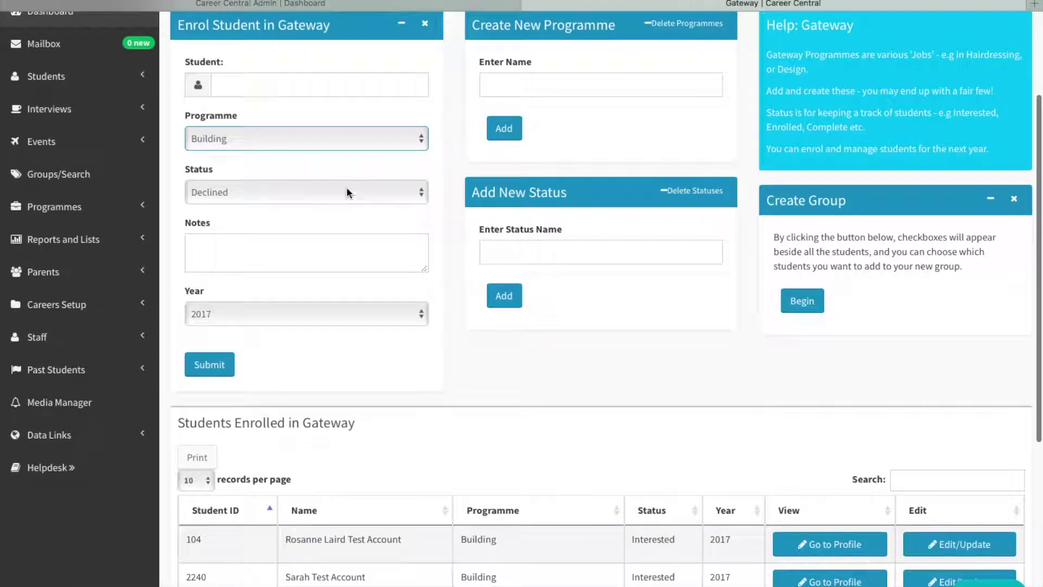
scroll(464, 120, "up", 1)
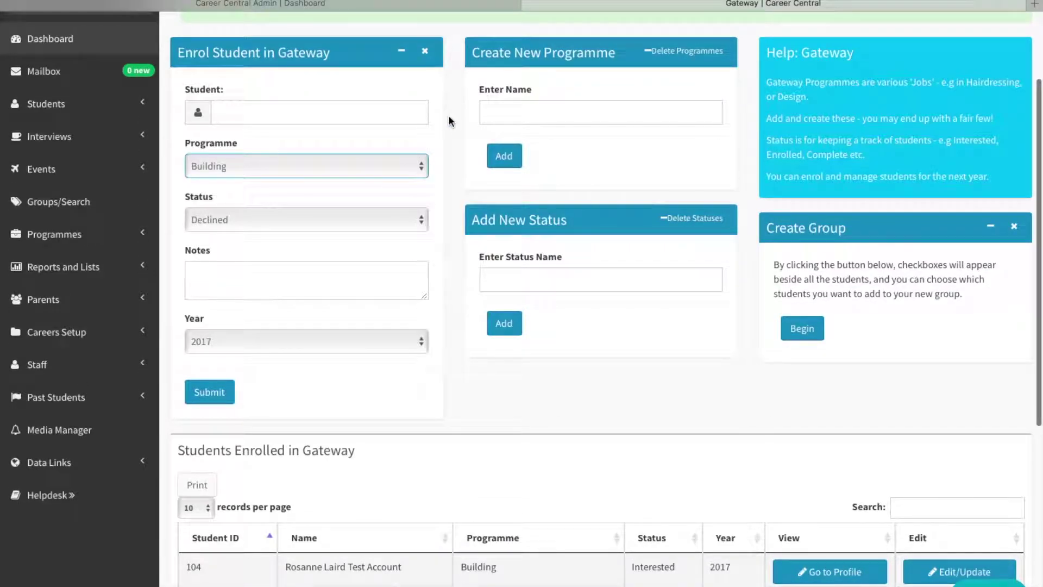
left_click(681, 53)
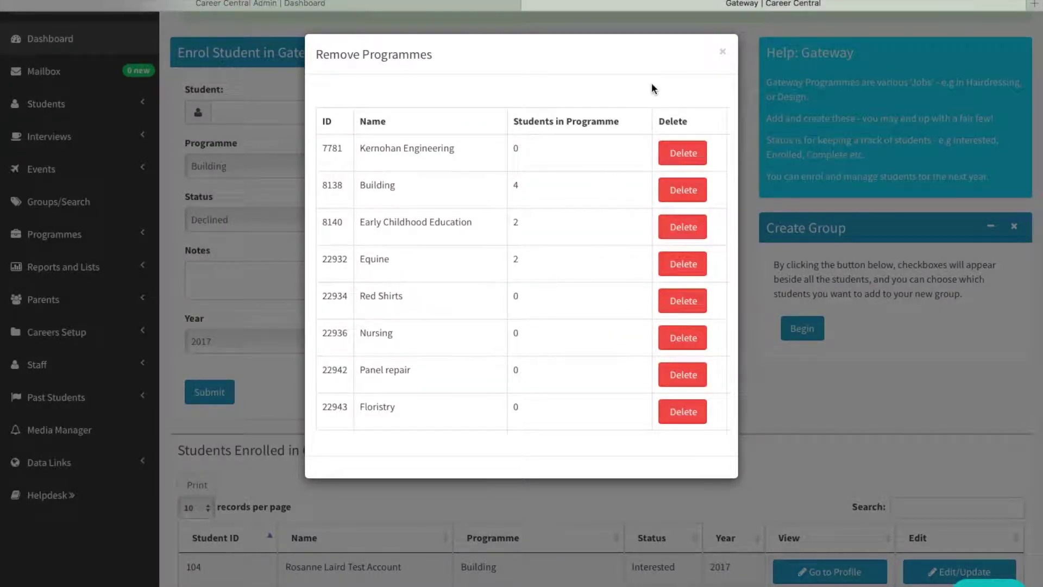
left_click(723, 51)
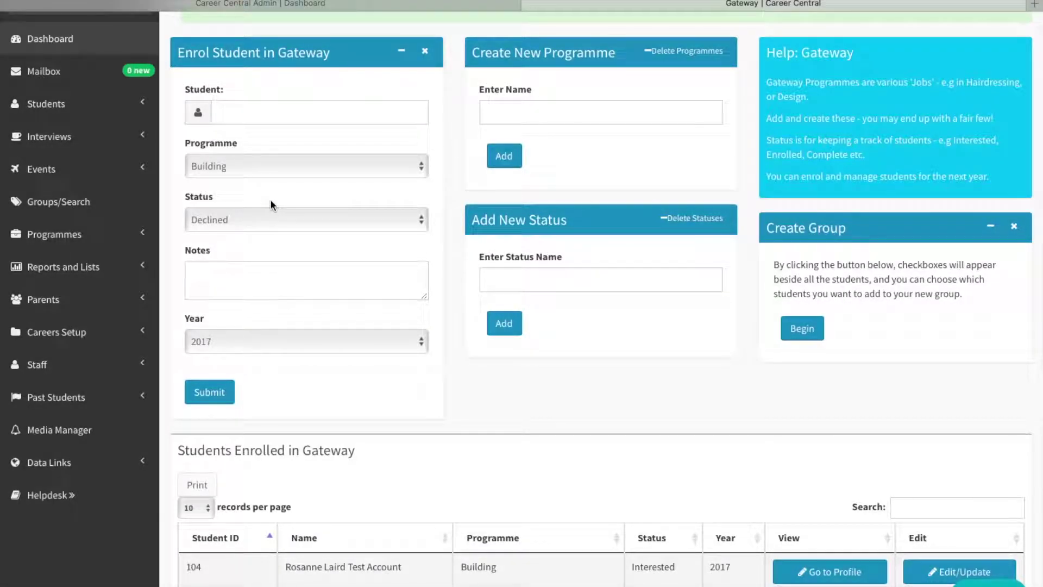
- Review the status choices available in the student enrolment form
left_click(224, 216)
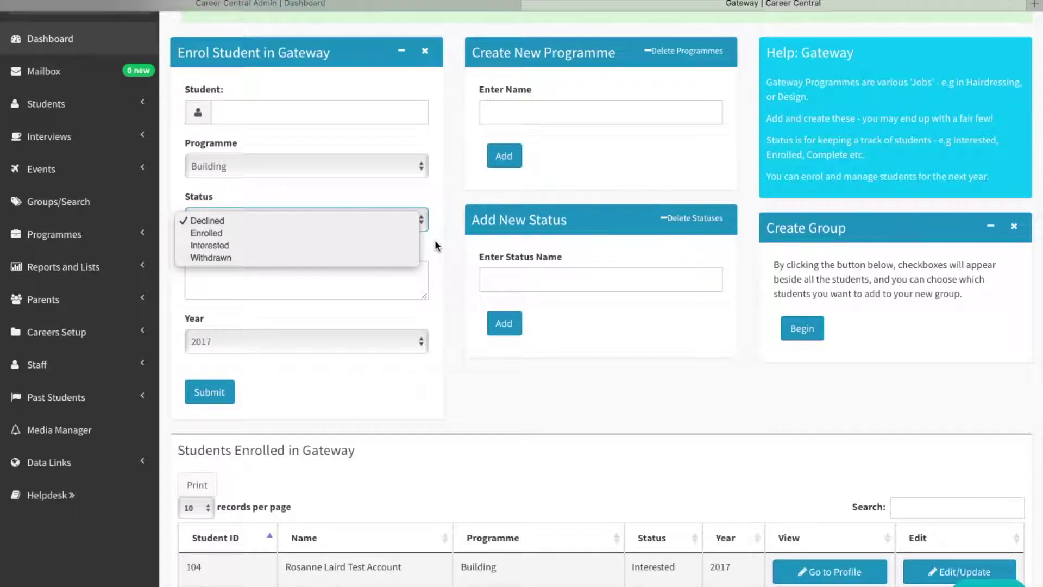
left_click(358, 218)
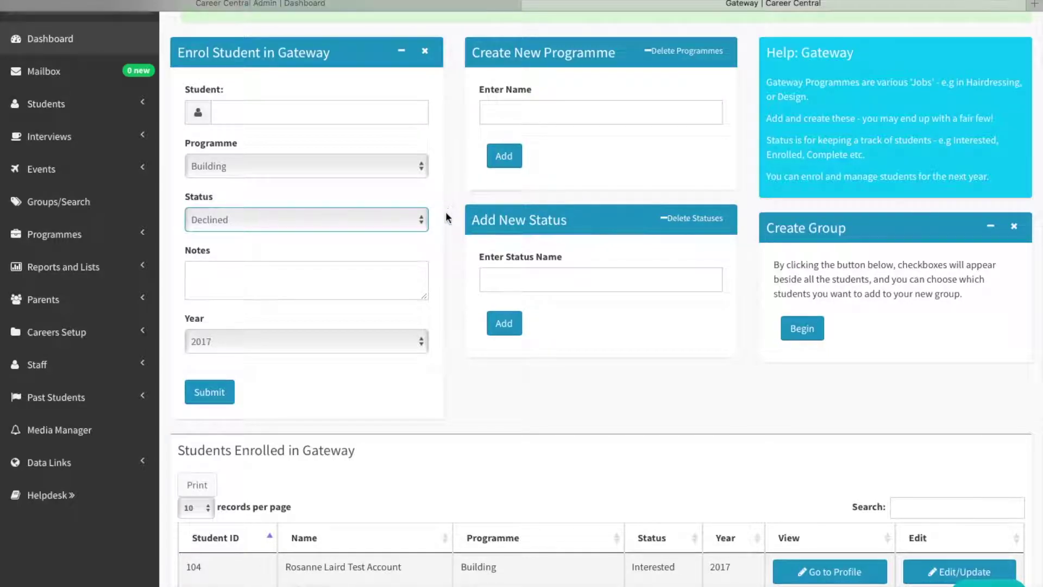
left_click(341, 244)
- Enrol the Year 11 student found with "bill" in the Building programme for 2017 with the status Interested
left_click(294, 110)
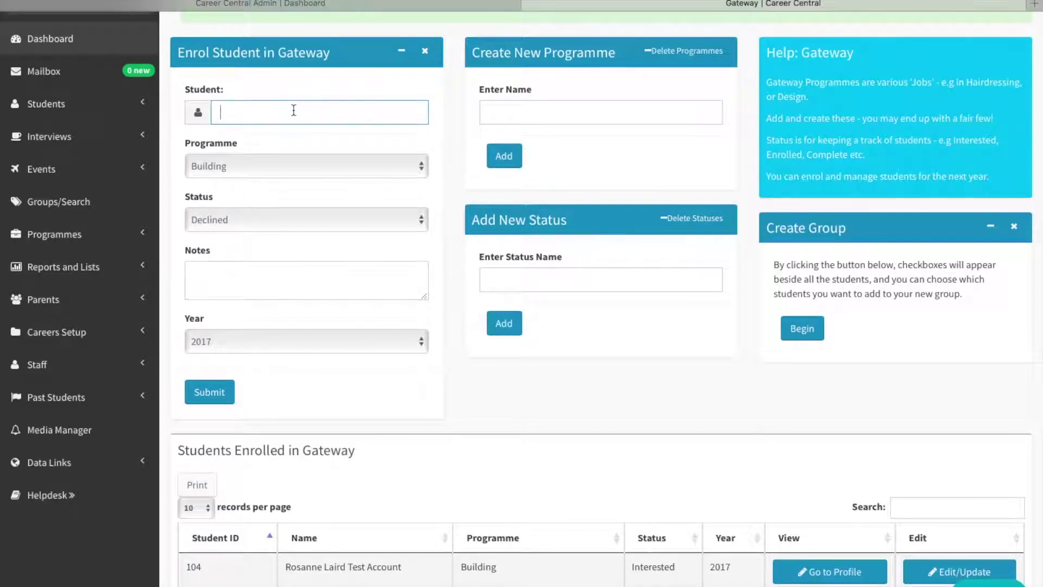
type("bill")
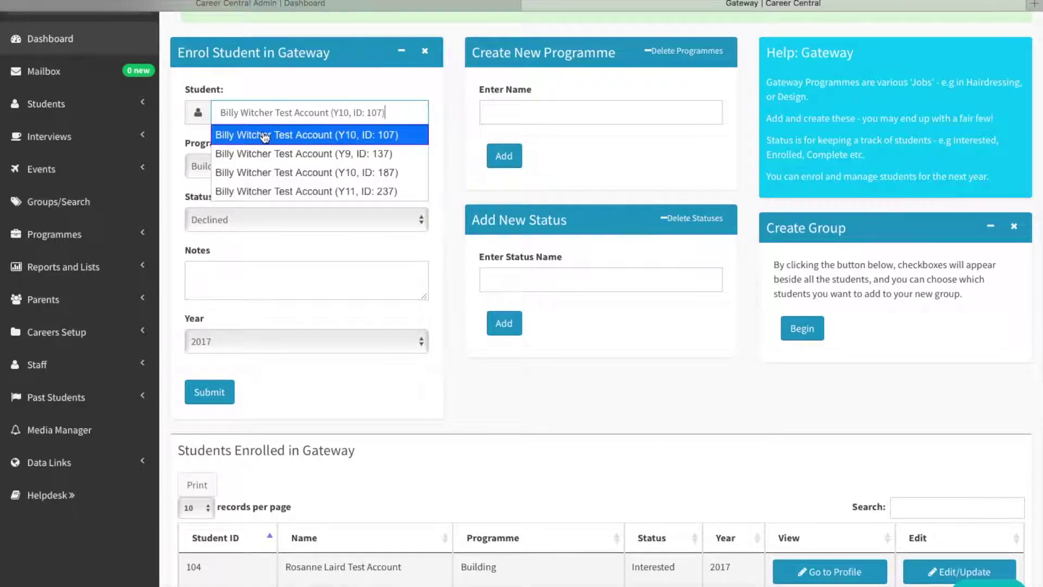
left_click(253, 191)
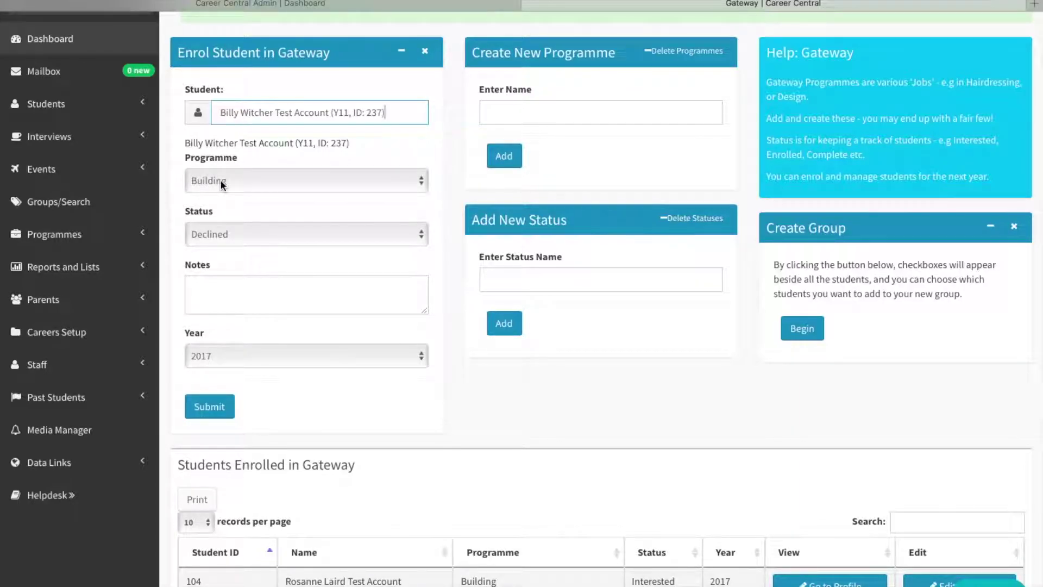
left_click(230, 234)
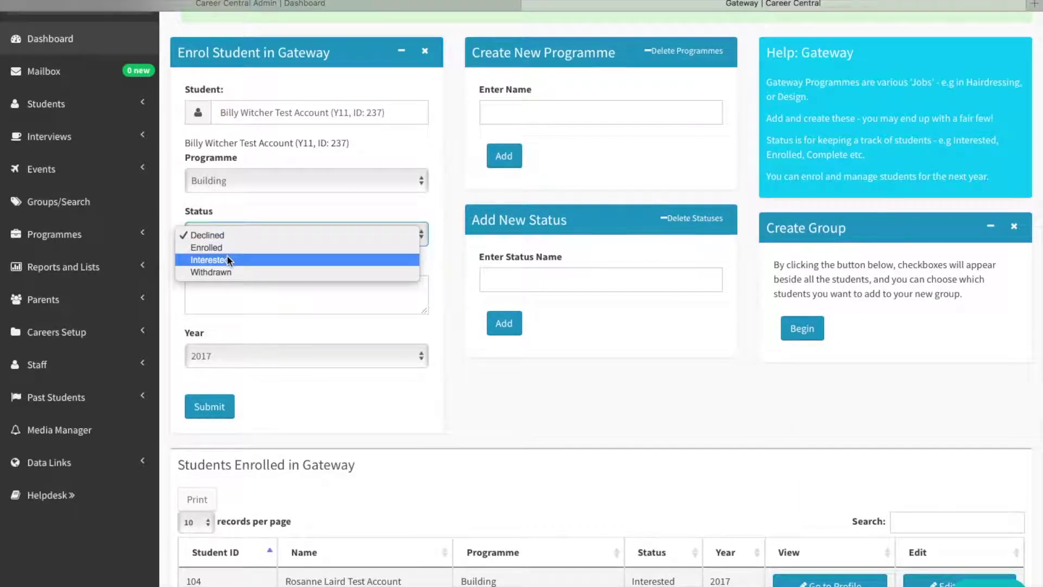
left_click(226, 259)
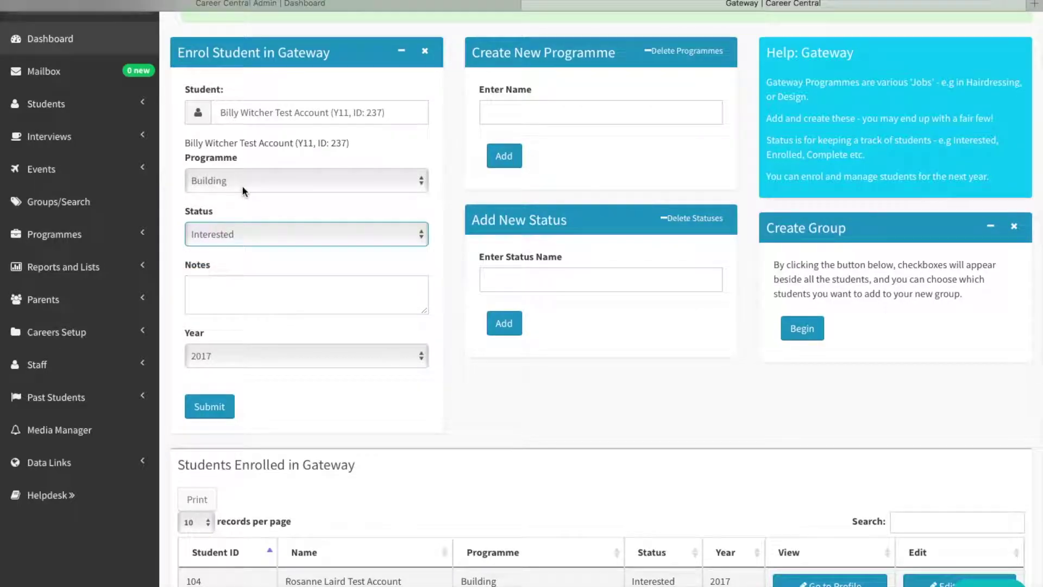
left_click(227, 289)
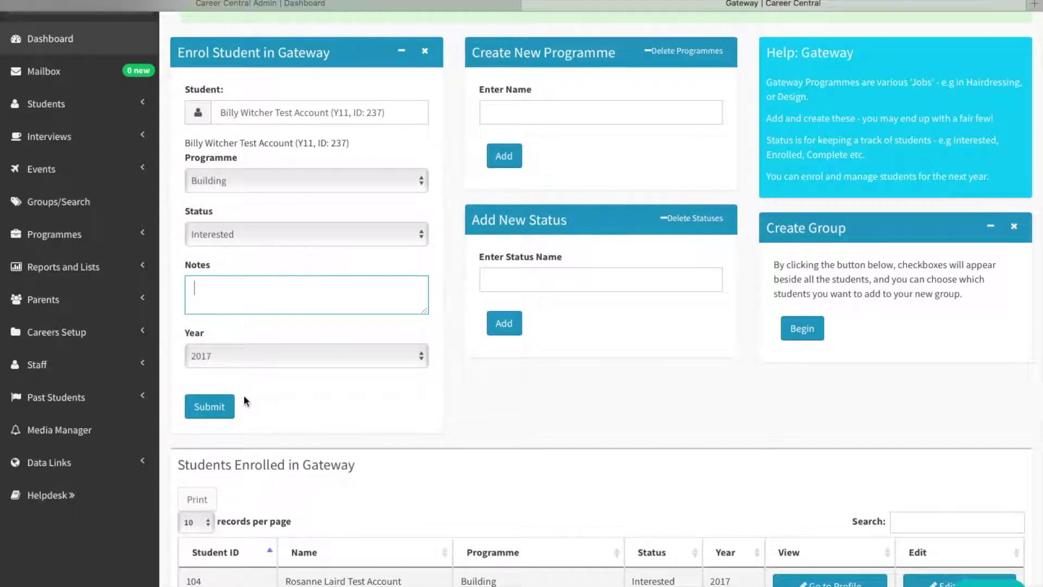
left_click(207, 409)
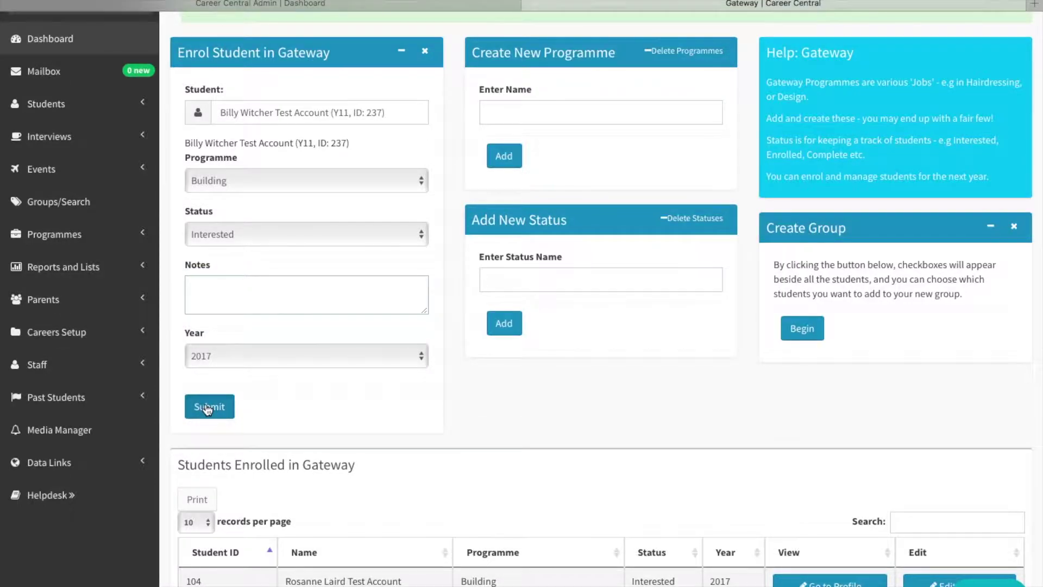
- Begin creating a group from the students enrolled in Gateway and filter the student list by "build"
scroll(321, 456, "down", 3)
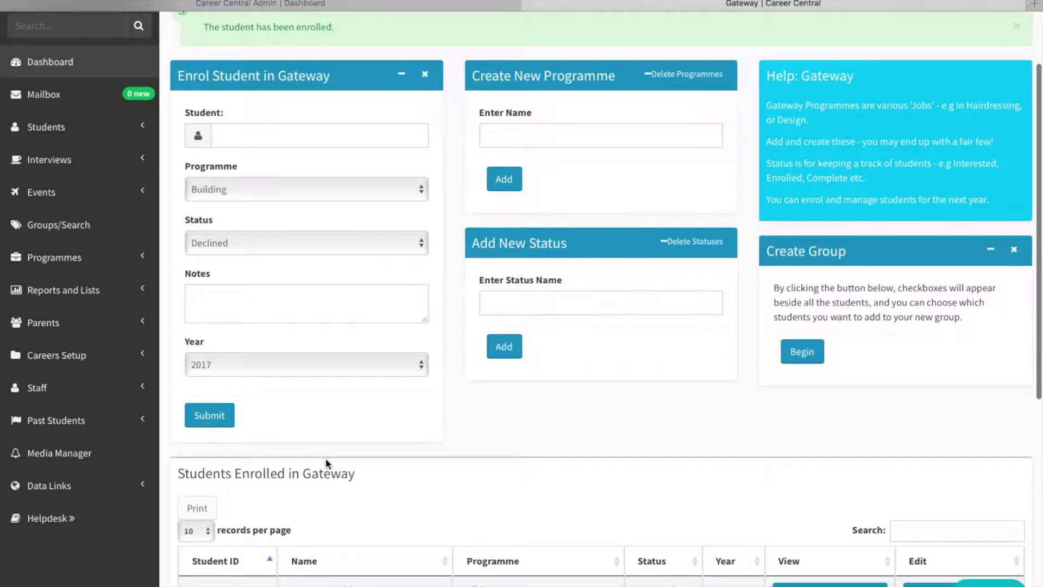
scroll(326, 461, "down", 7)
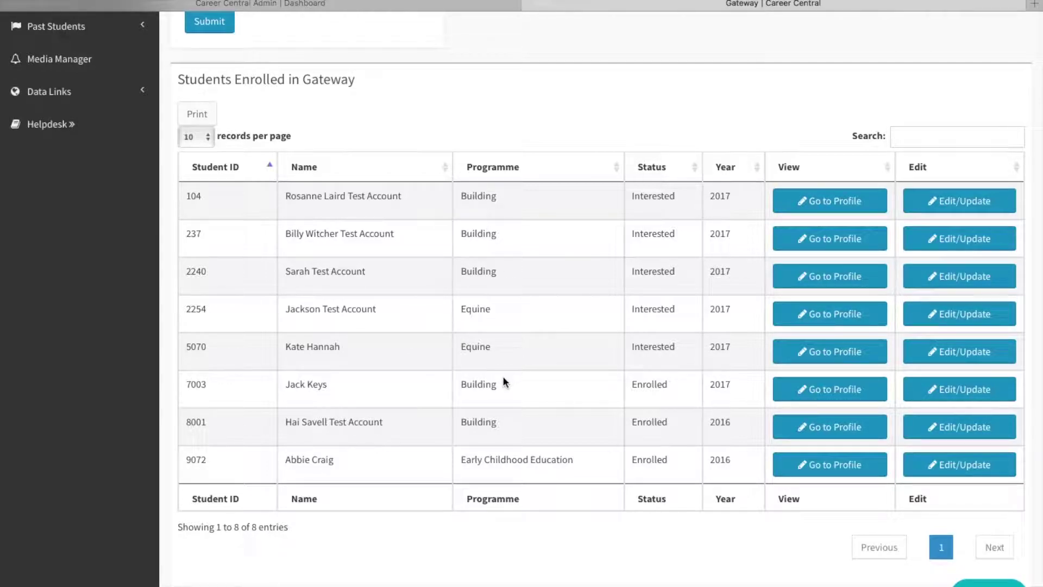
scroll(419, 462, "up", 2)
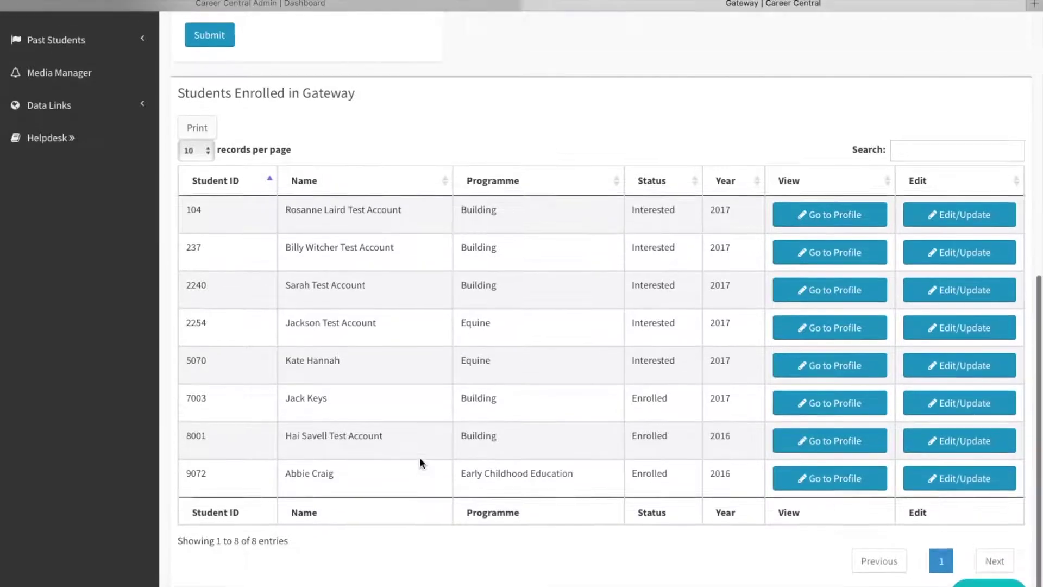
scroll(419, 457, "up", 2)
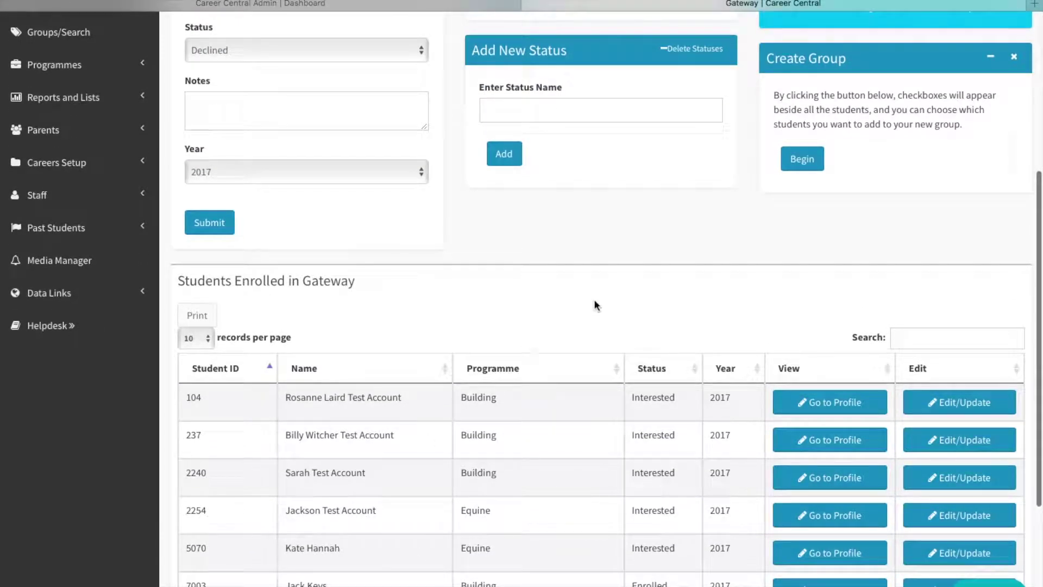
scroll(594, 304, "up", 1)
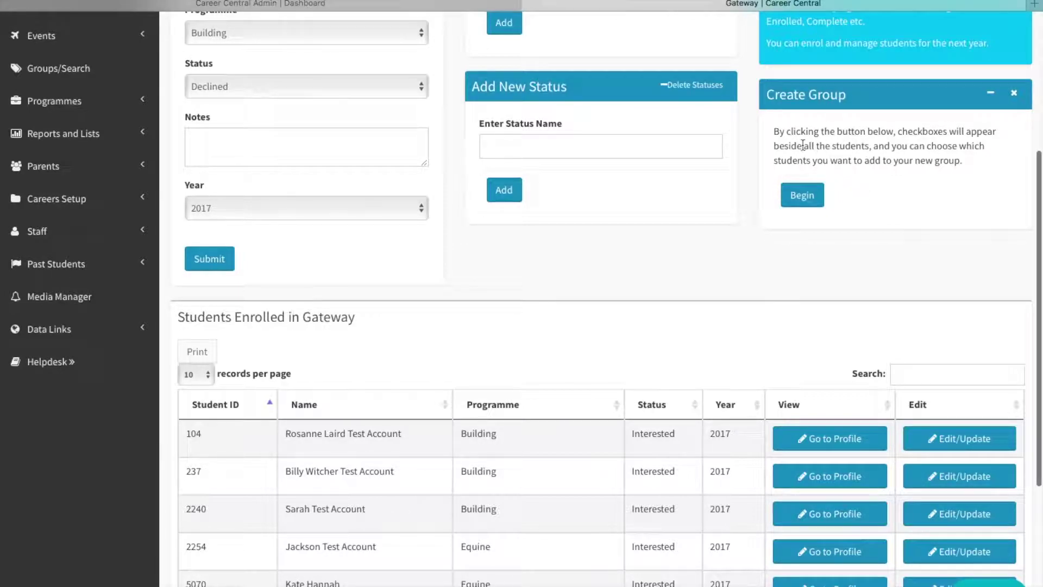
left_click(803, 195)
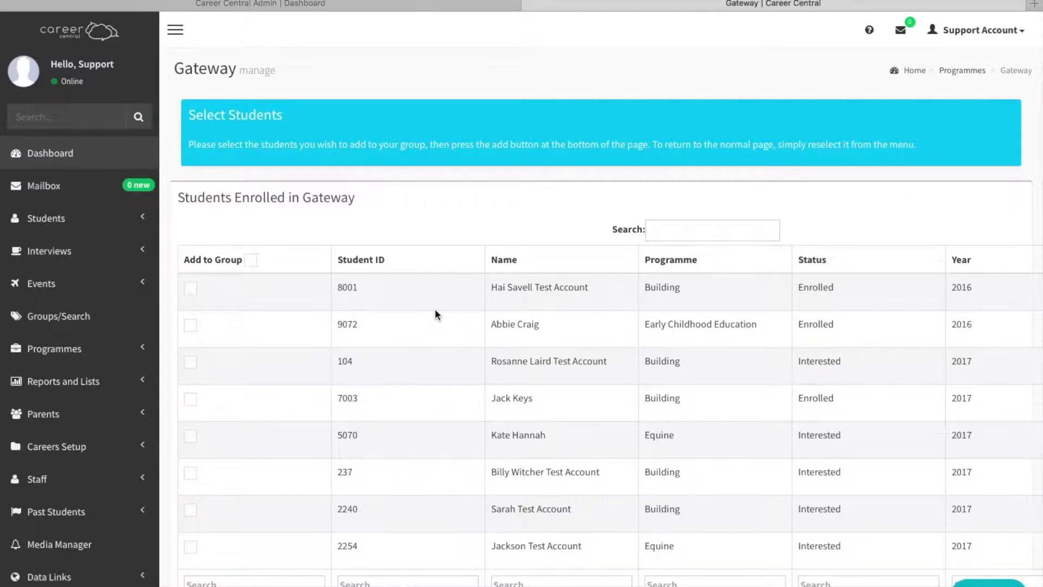
left_click(669, 229)
type("build")
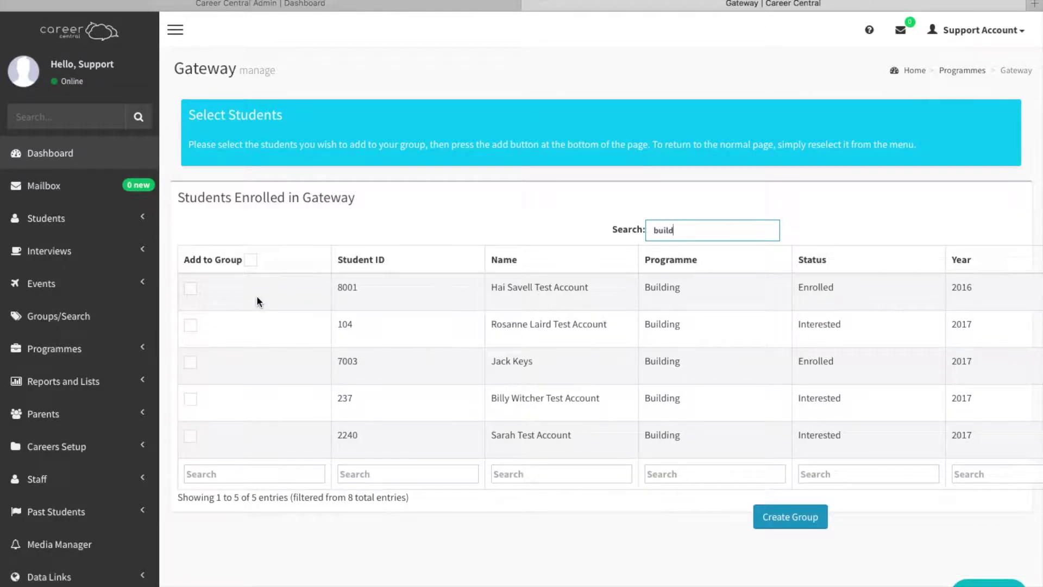
- Select every student in the filtered Building list and create a group from them
left_click(192, 290)
left_click(192, 326)
left_click(191, 362)
left_click(190, 399)
left_click(190, 436)
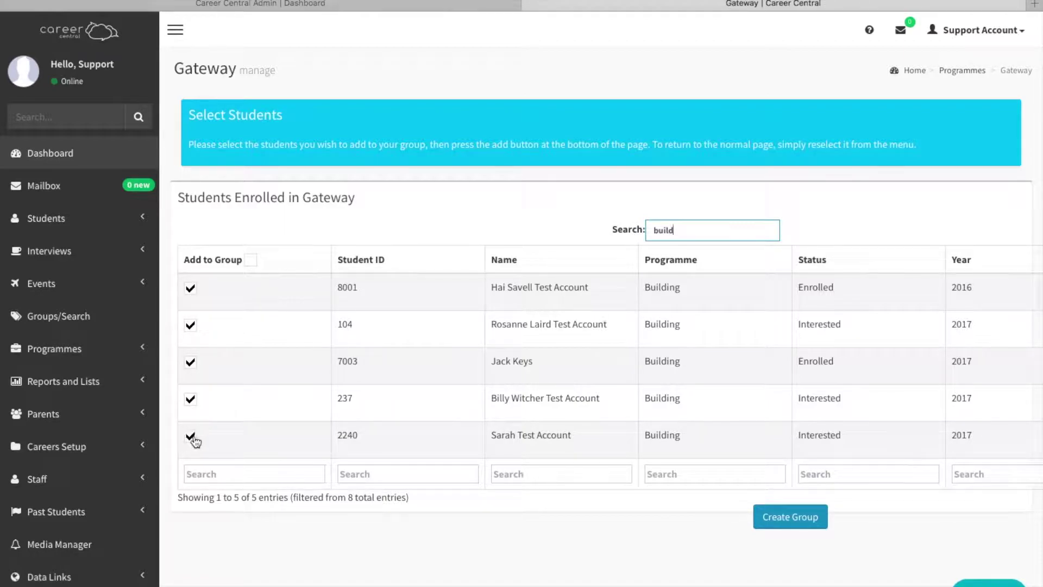
left_click(782, 521)
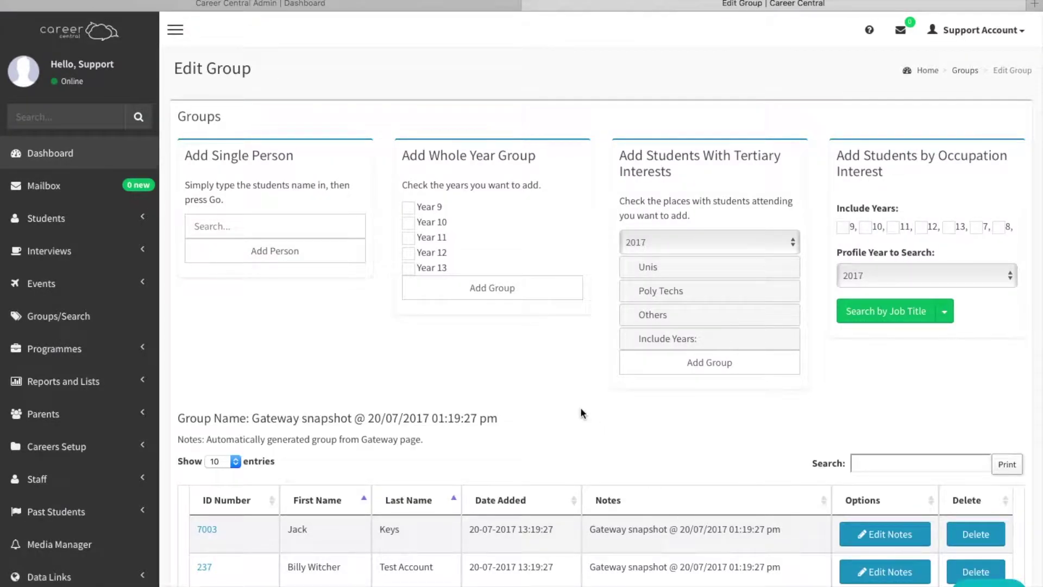
- Examine the new Gateway group's name and member list, and the actions that can be performed with the group
scroll(580, 407, "down", 4)
scroll(581, 413, "down", 2)
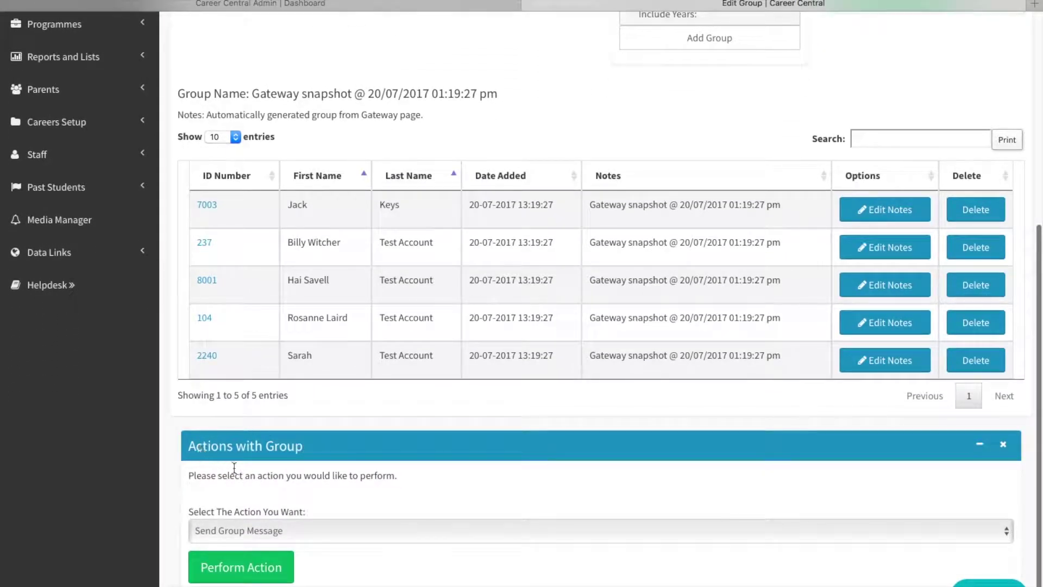
left_click(308, 529)
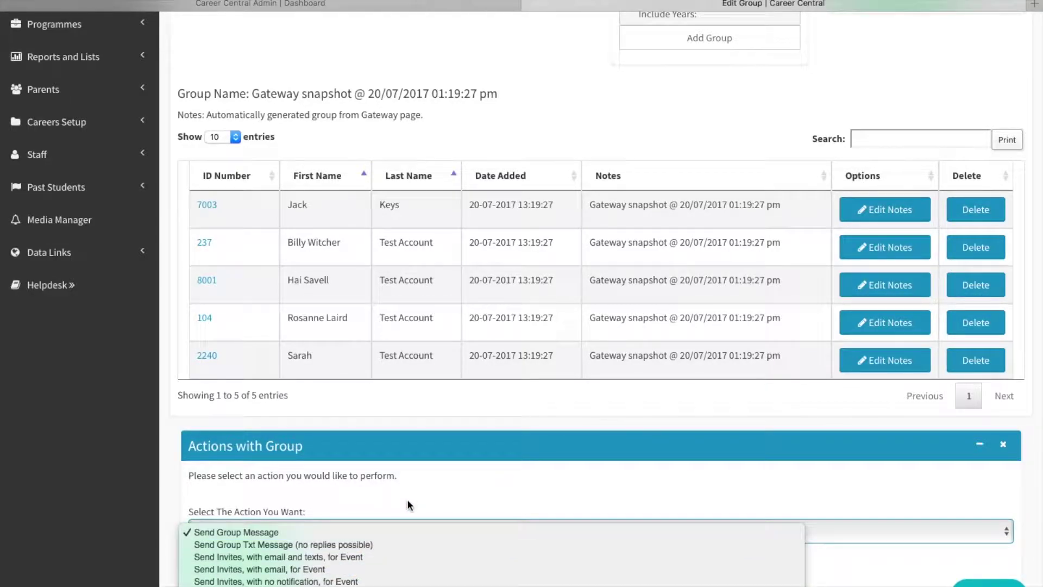
left_click(434, 496)
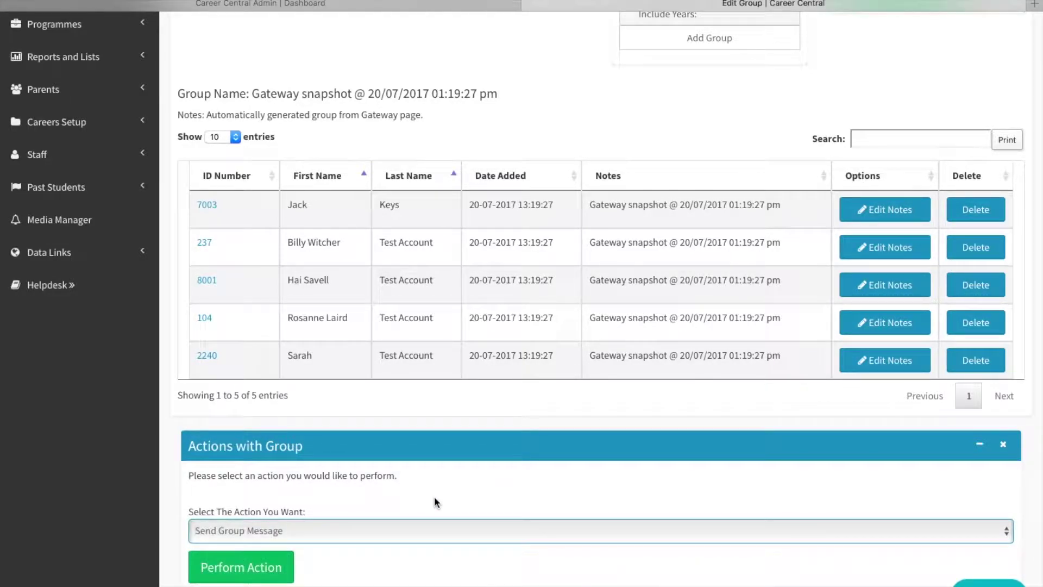
scroll(434, 497, "up", 3)
scroll(435, 496, "up", 5)
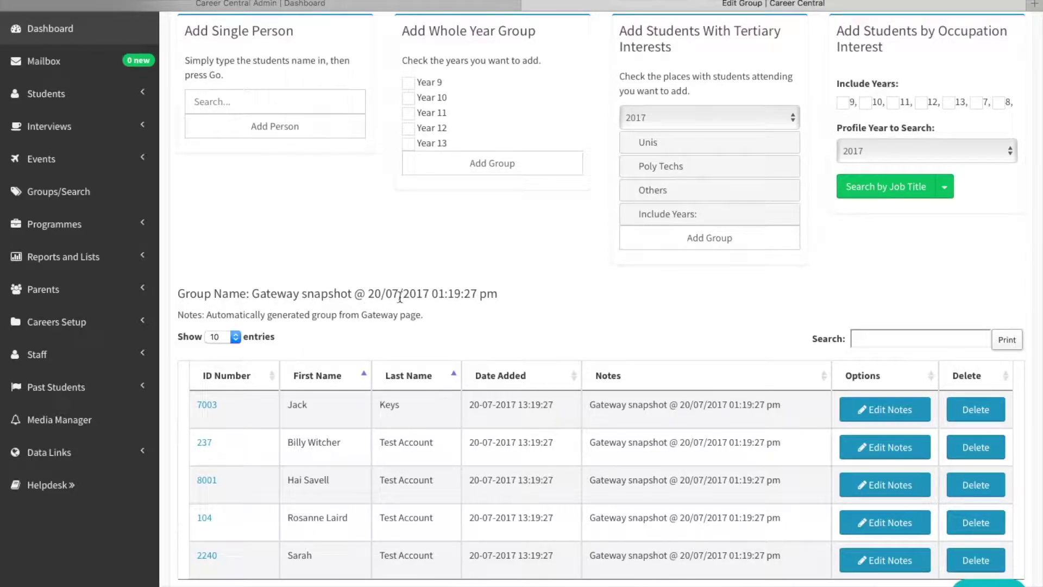
scroll(536, 314, "down", 3)
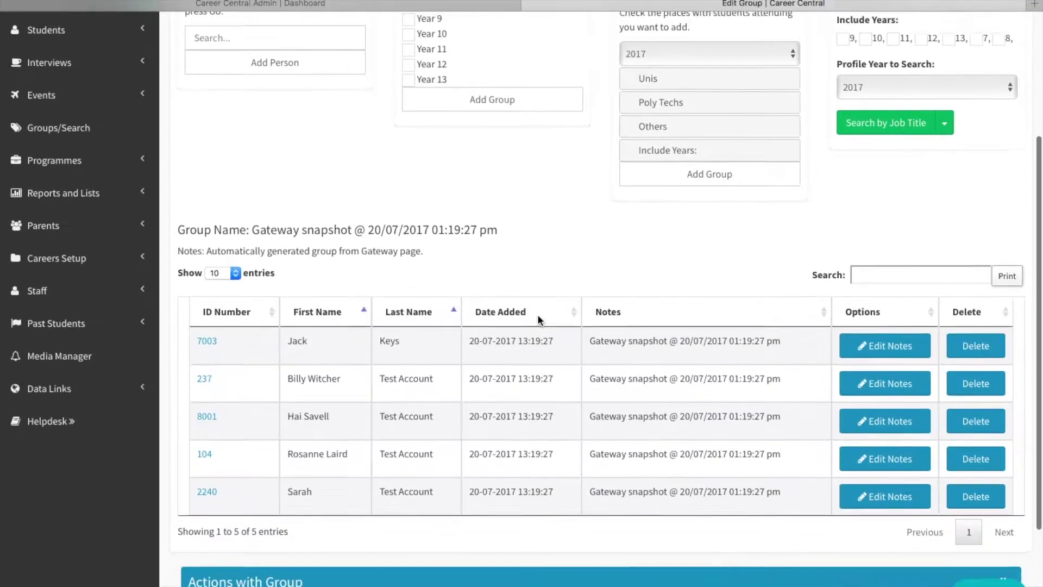
scroll(538, 318, "down", 1)
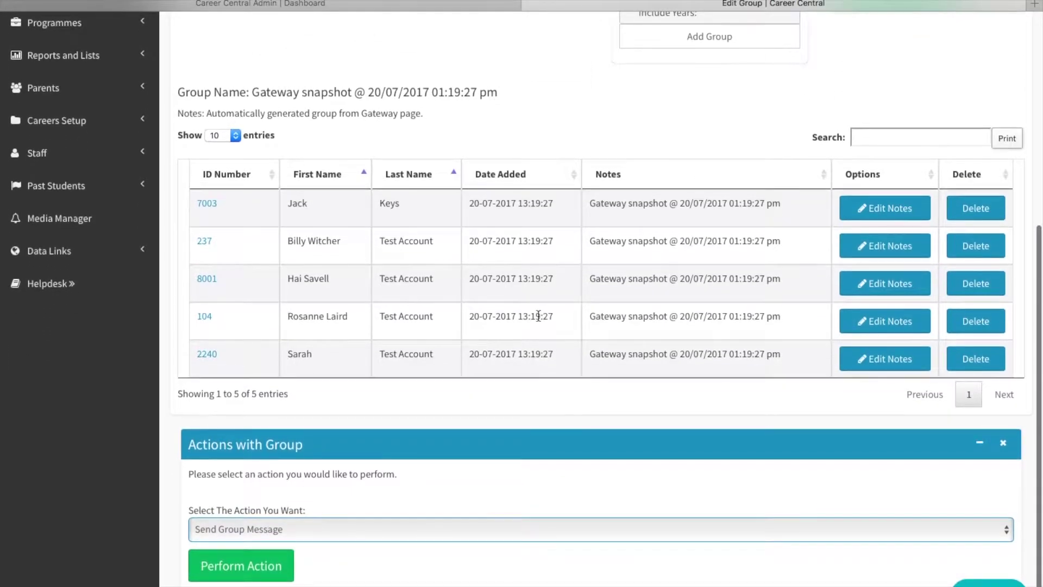
scroll(538, 316, "up", 3)
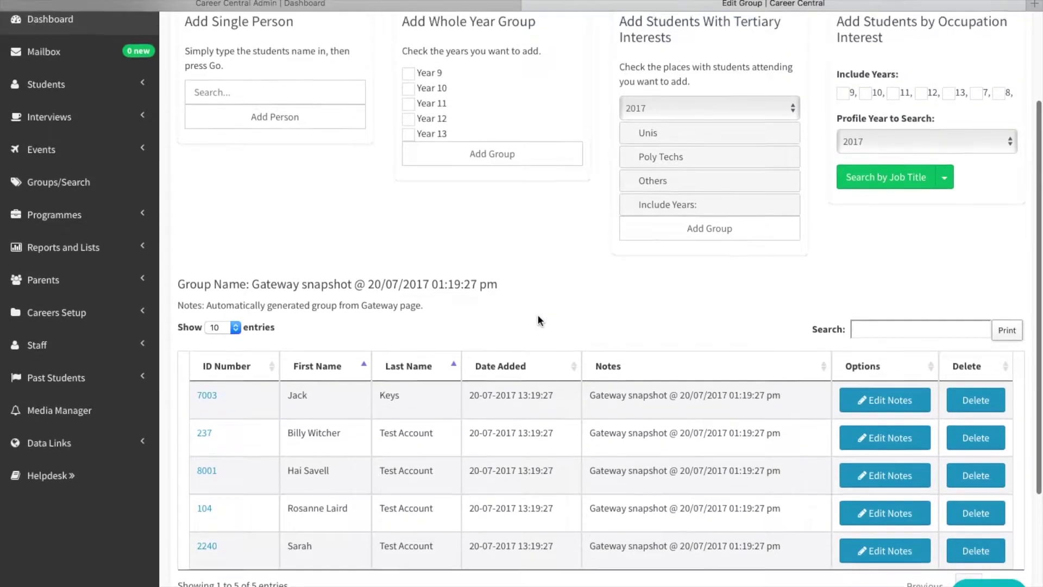
scroll(537, 320, "down", 2)
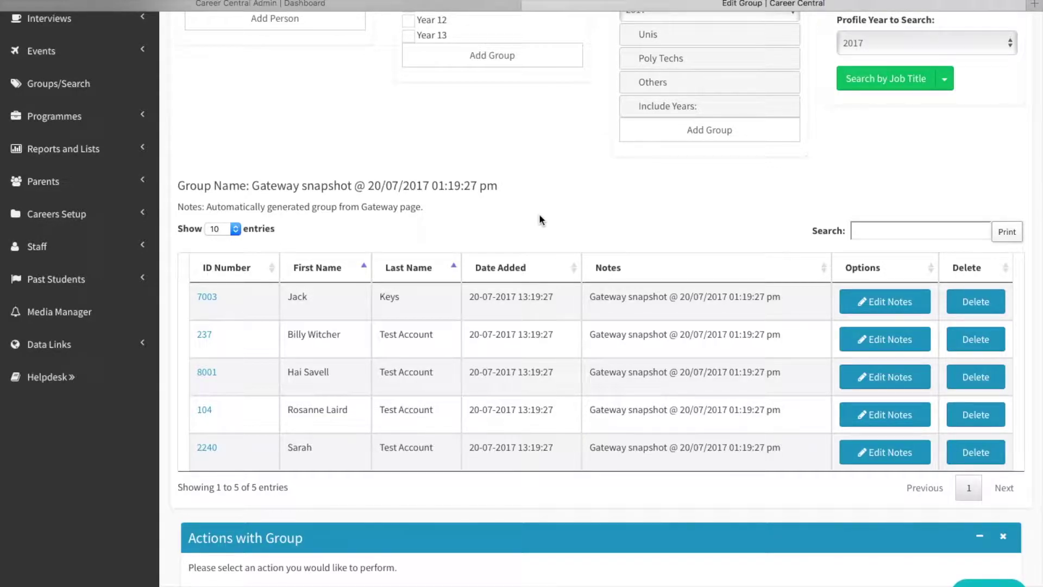
scroll(533, 307, "down", 2)
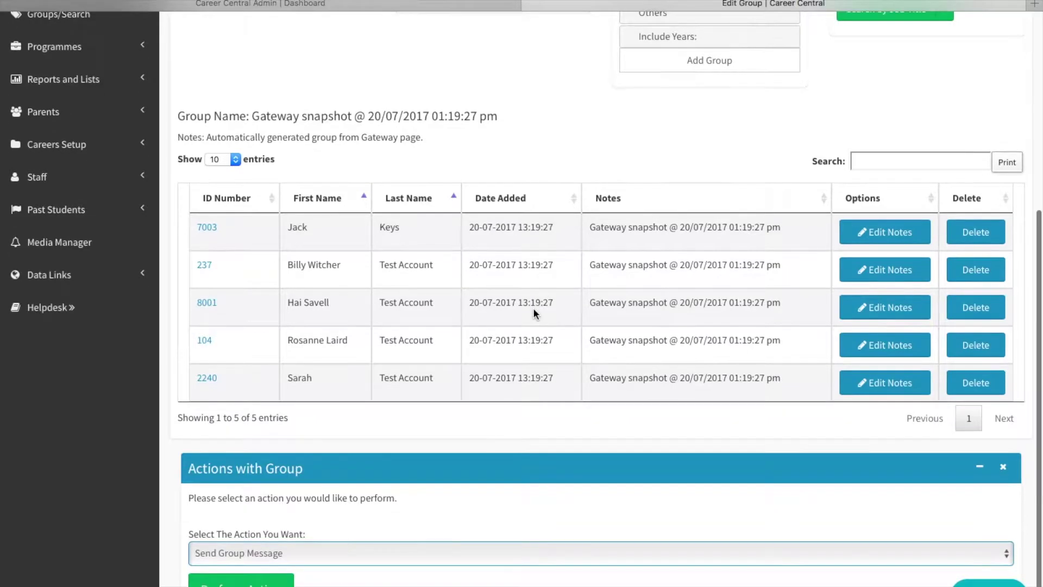
scroll(533, 307, "up", 2)
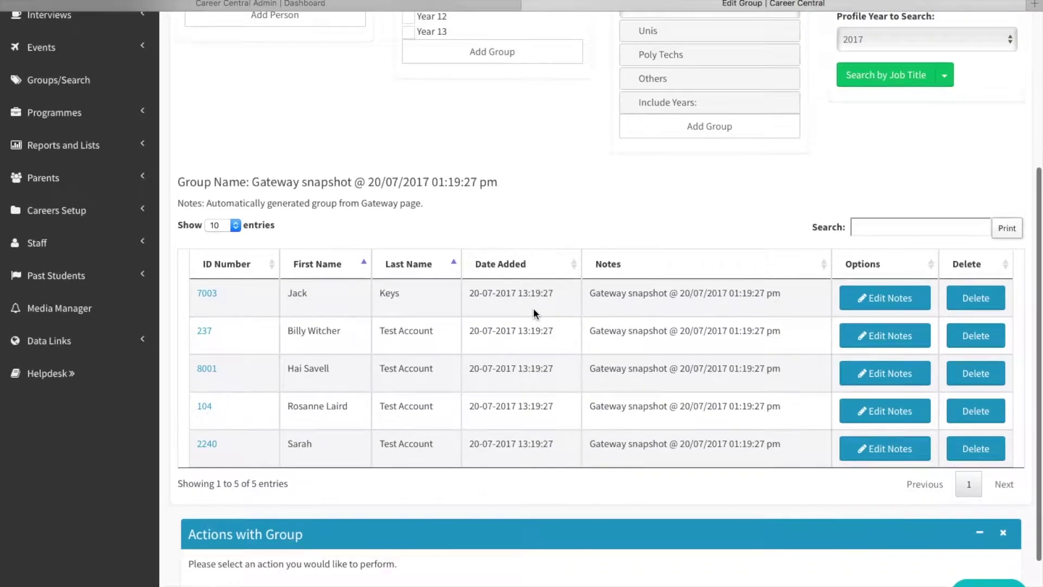
scroll(533, 307, "up", 3)
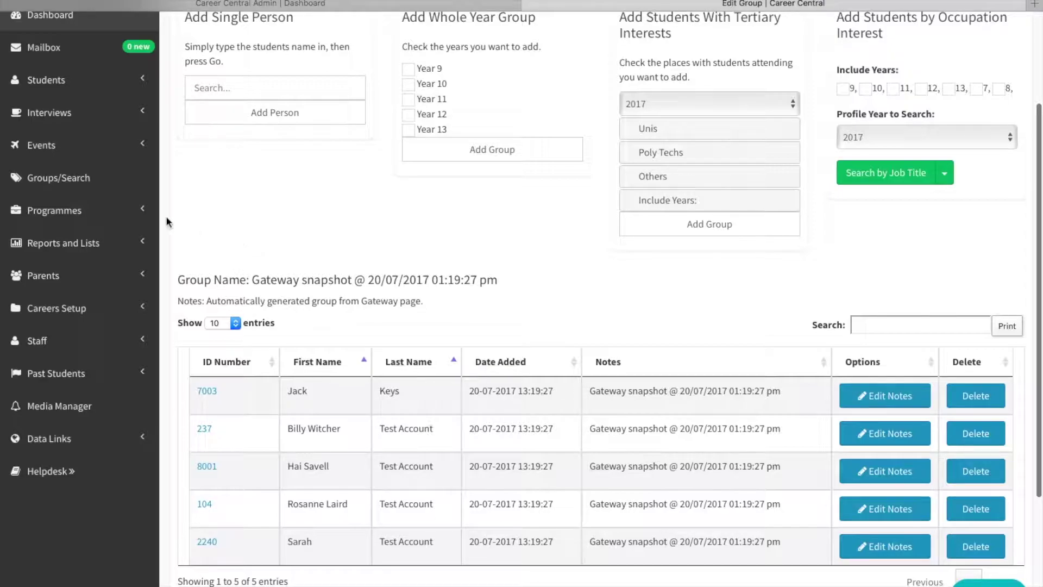
- Open the Trades programmes page and view the programmes available for enrolling a student
left_click(74, 216)
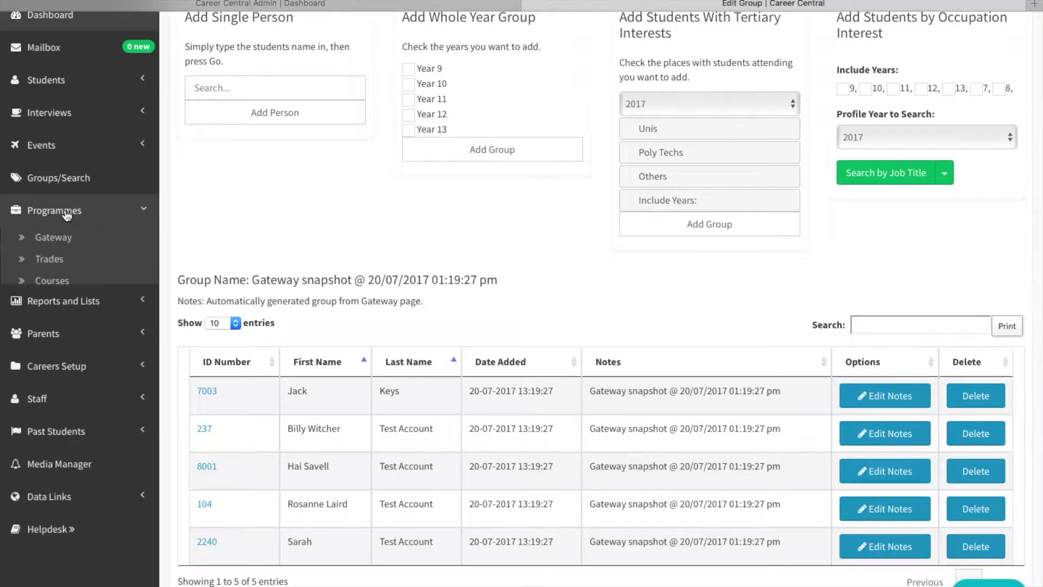
left_click(49, 259)
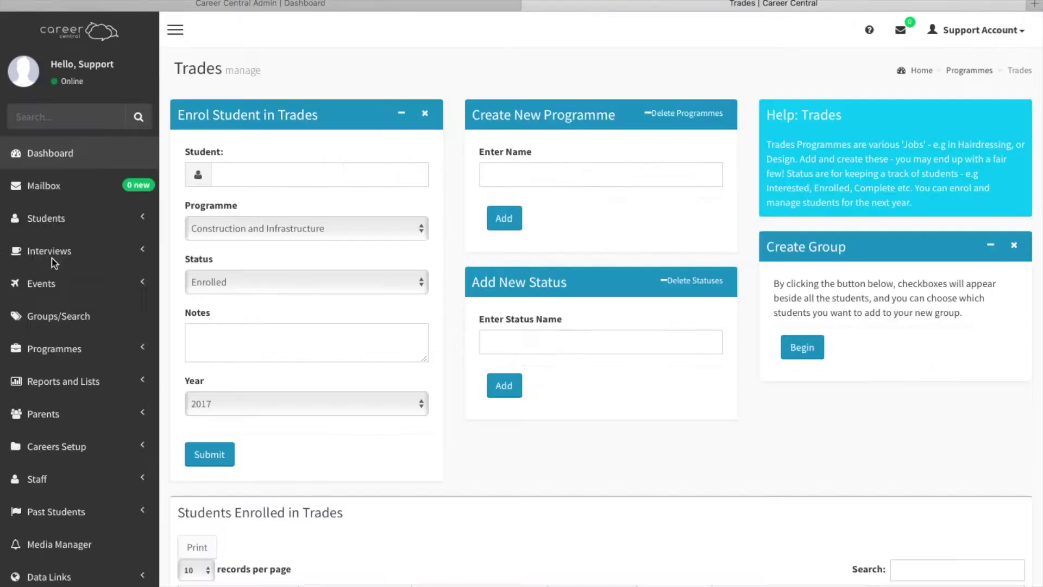
left_click(334, 239)
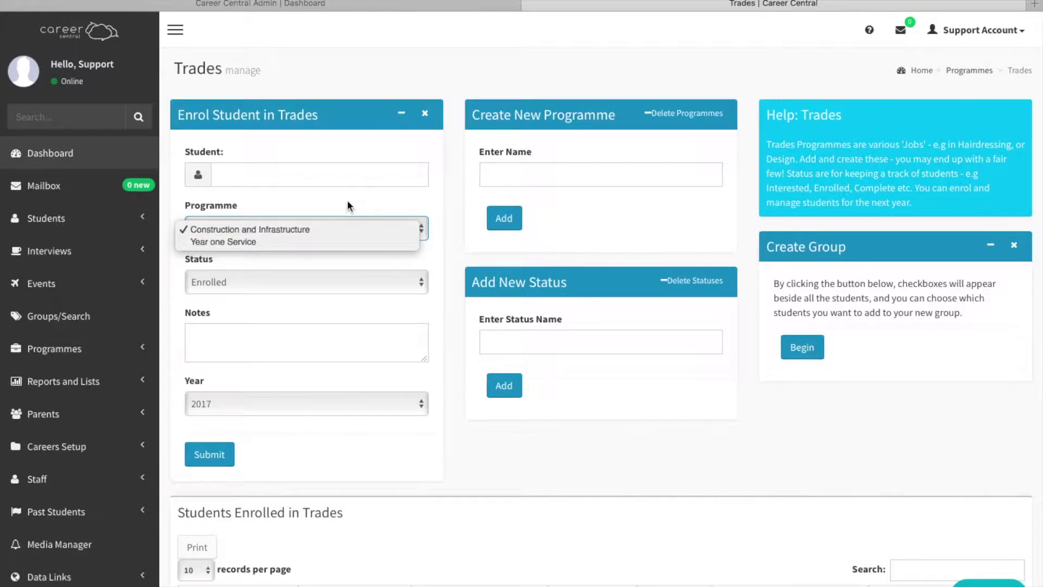
- Create a Trades programme named "Manufacturing and Technology - Year 2" and check for it among the enrolment programme options
left_click(519, 175)
type("Manufact")
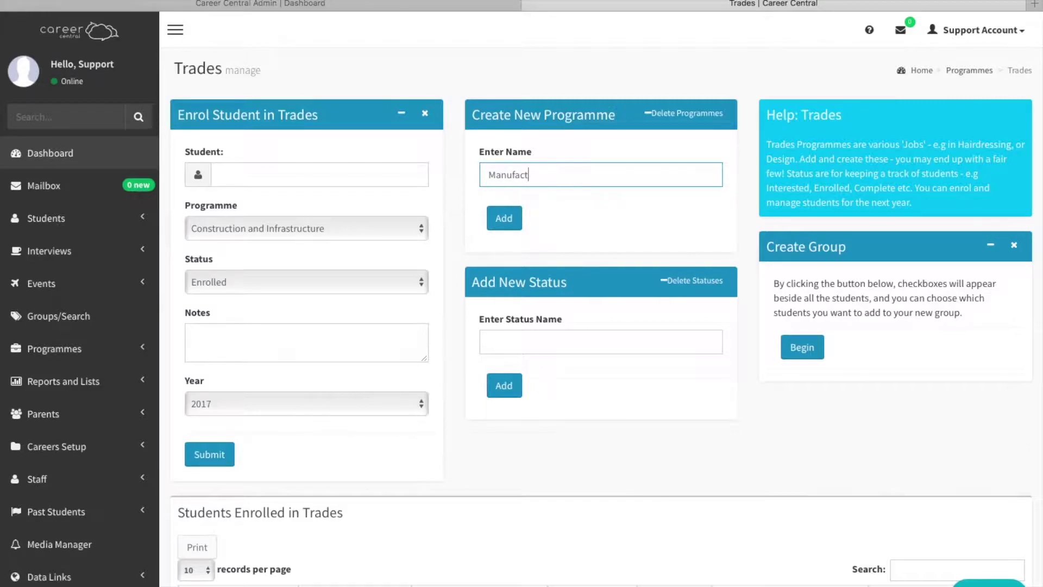
type("uring and Technology - ")
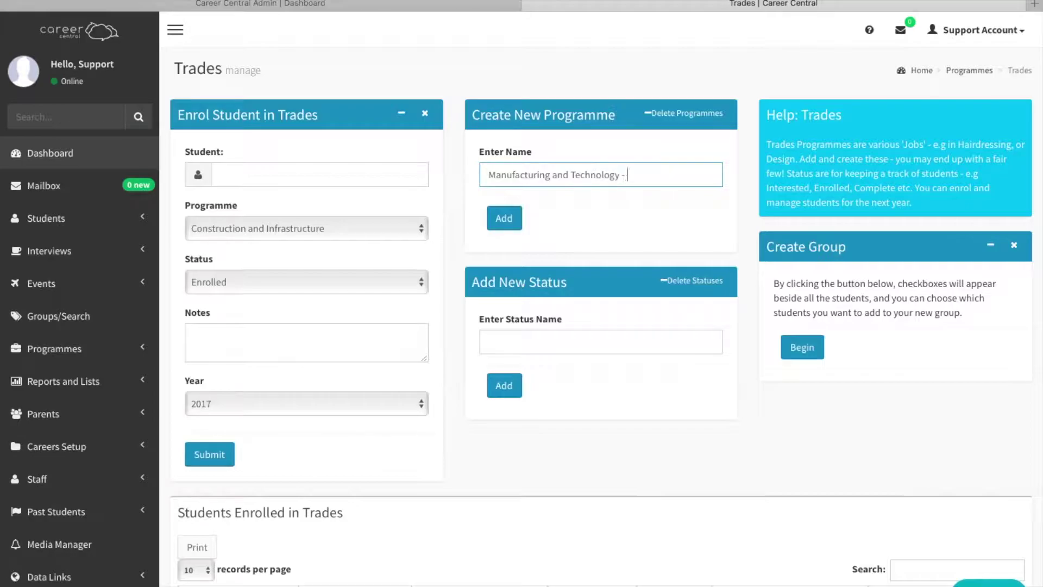
type("Year 2")
left_click(519, 226)
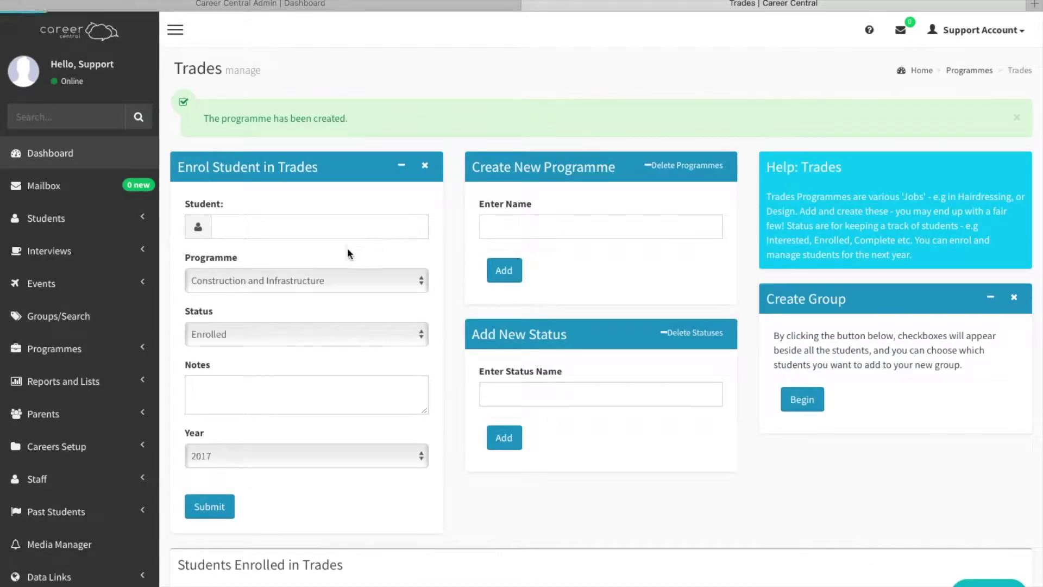
left_click(280, 279)
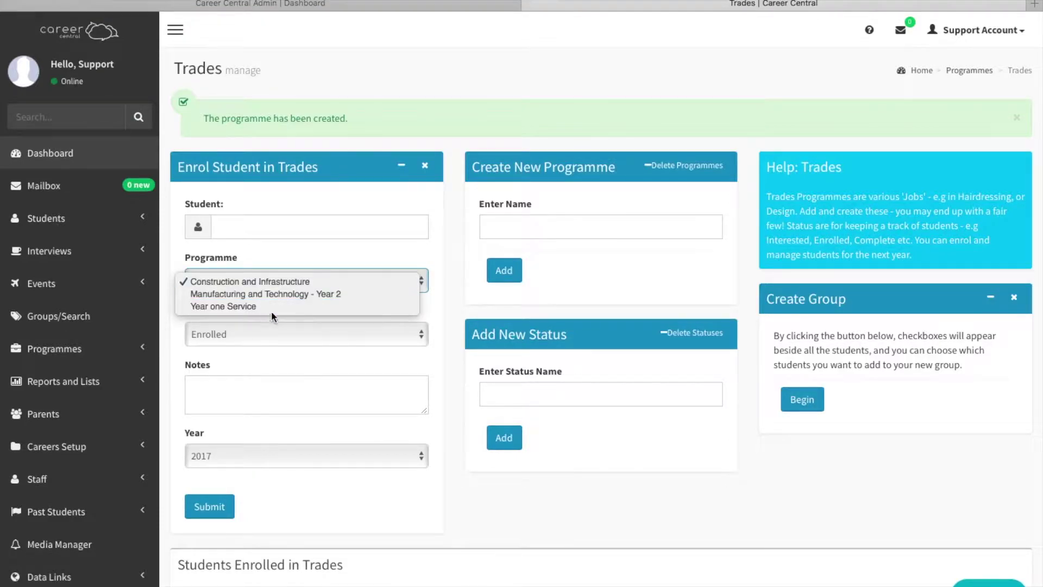
left_click(292, 255)
- Search for "bill" in the Trades enrolment form and choose the matching Year 11 student
left_click(275, 224)
type("bill")
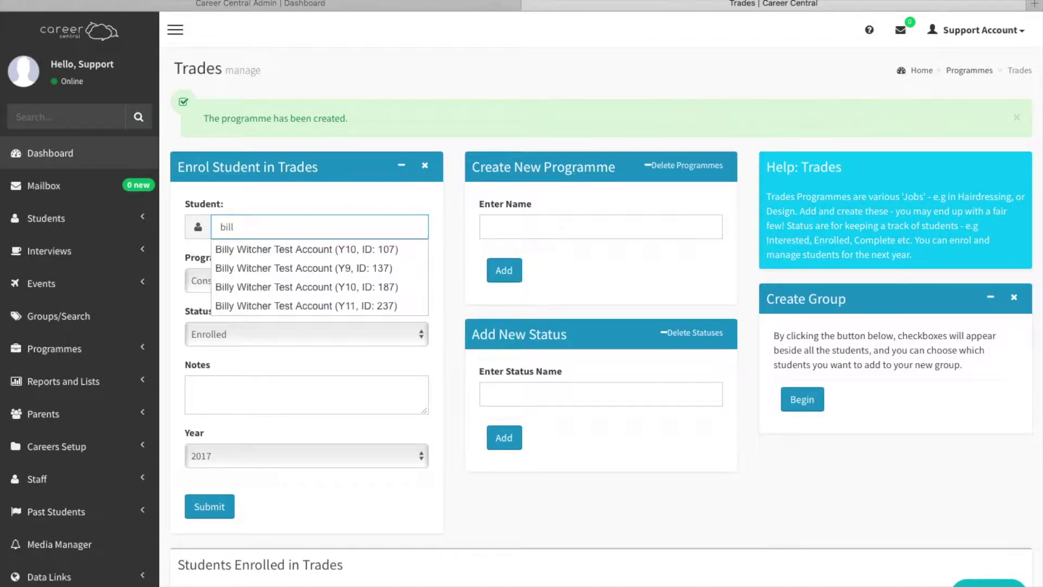
key("Down")
key("Down")
key("Down")
key("Down")
left_click(282, 301)
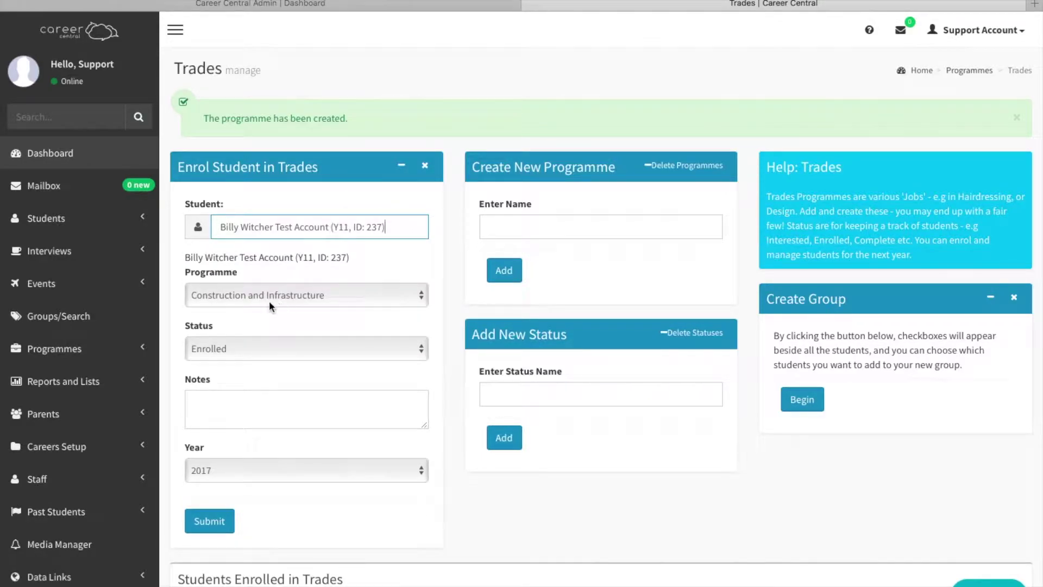
- Note that the student is out of school every Wednesday and submit the 2017 Construction and Infrastructure enrolment with the status Enrolled
scroll(265, 302, "down", 3)
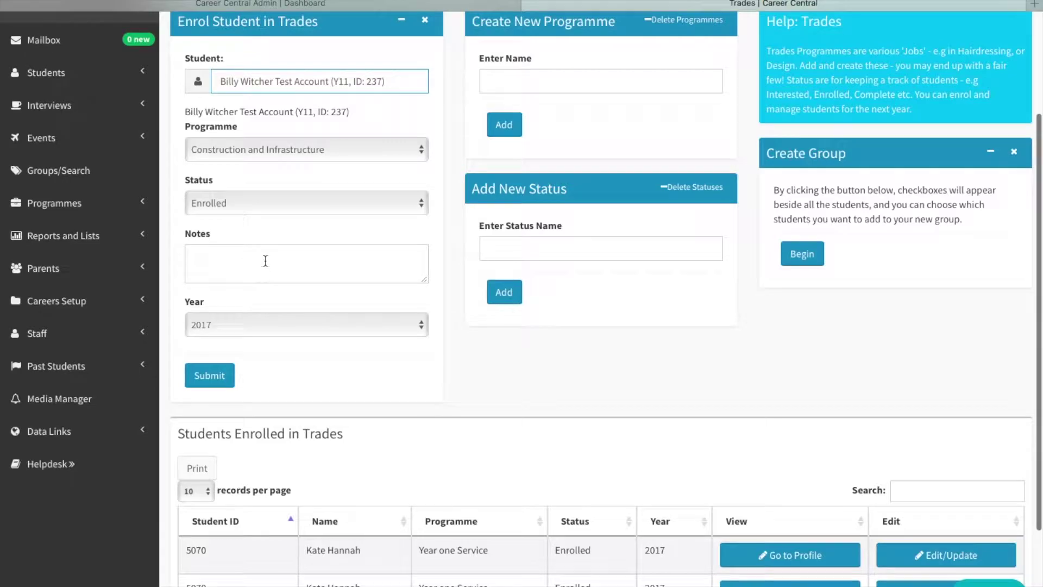
left_click(237, 253)
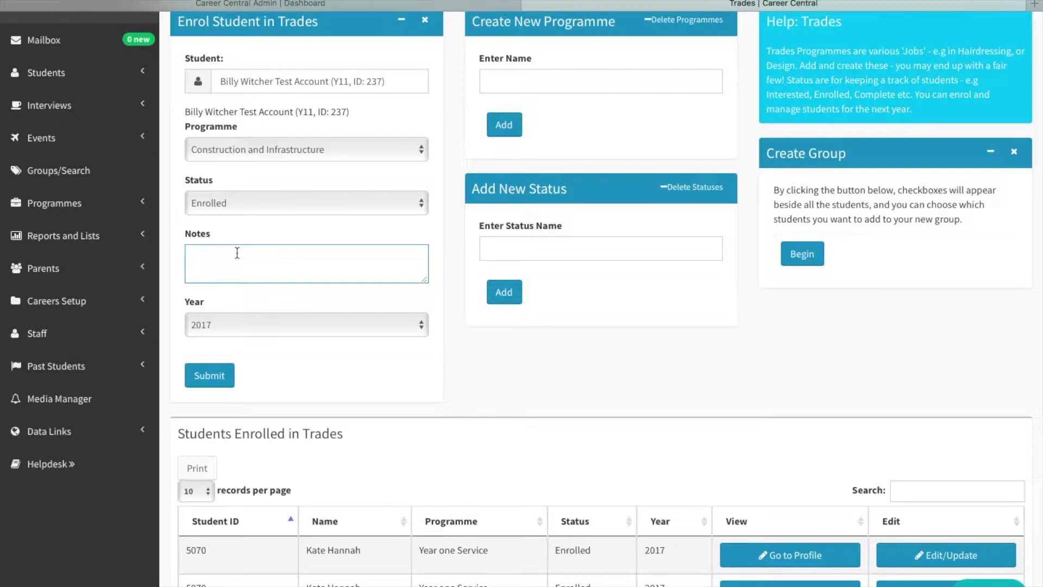
type("Billy is out of school every Wednesday")
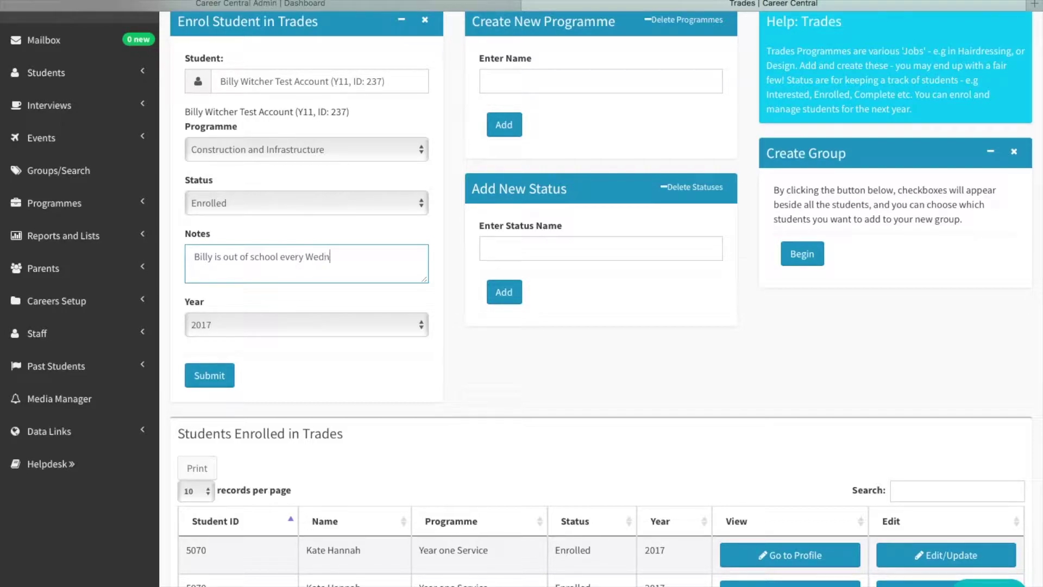
left_click(219, 376)
scroll(367, 372, "down", 7)
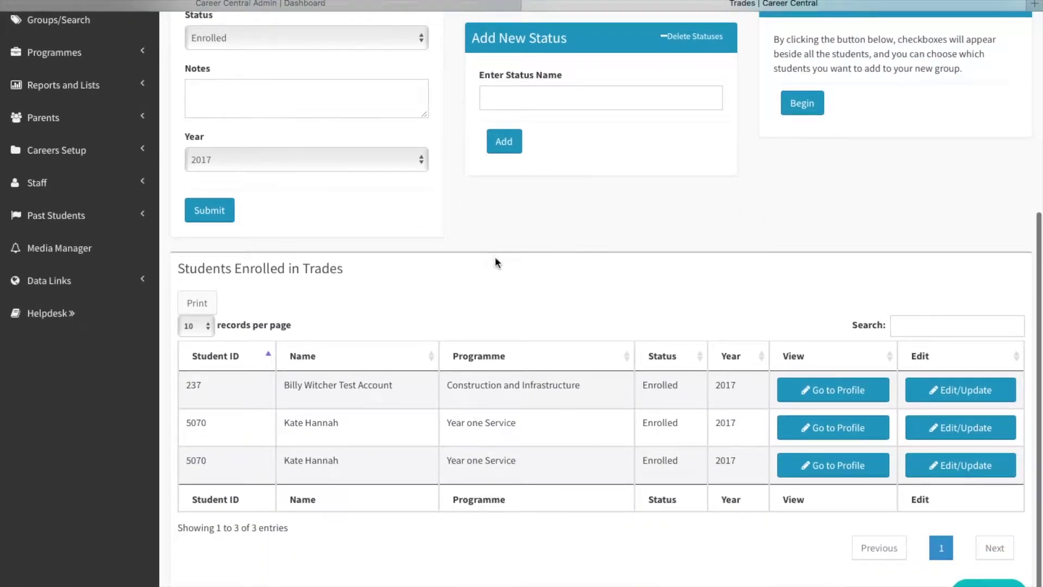
- Open the Courses programmes page
scroll(824, 149, "up", 2)
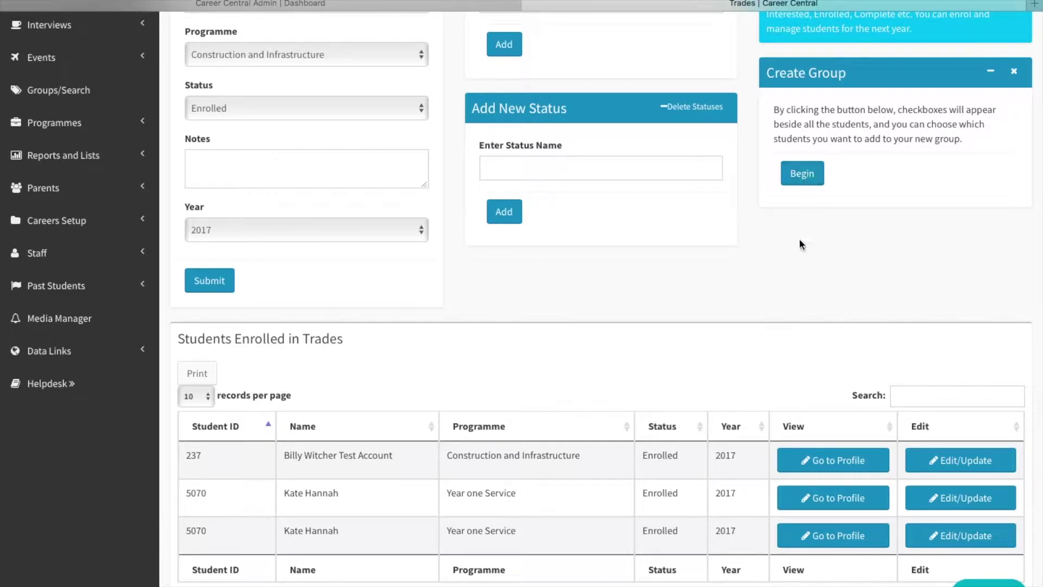
scroll(659, 311, "down", 2)
scroll(660, 311, "up", 2)
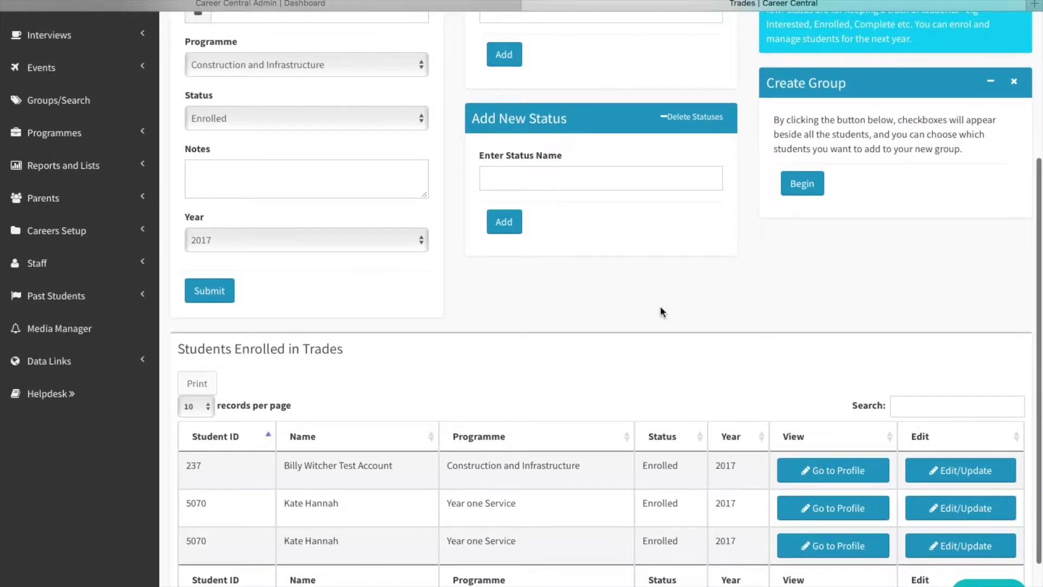
scroll(654, 336, "up", 2)
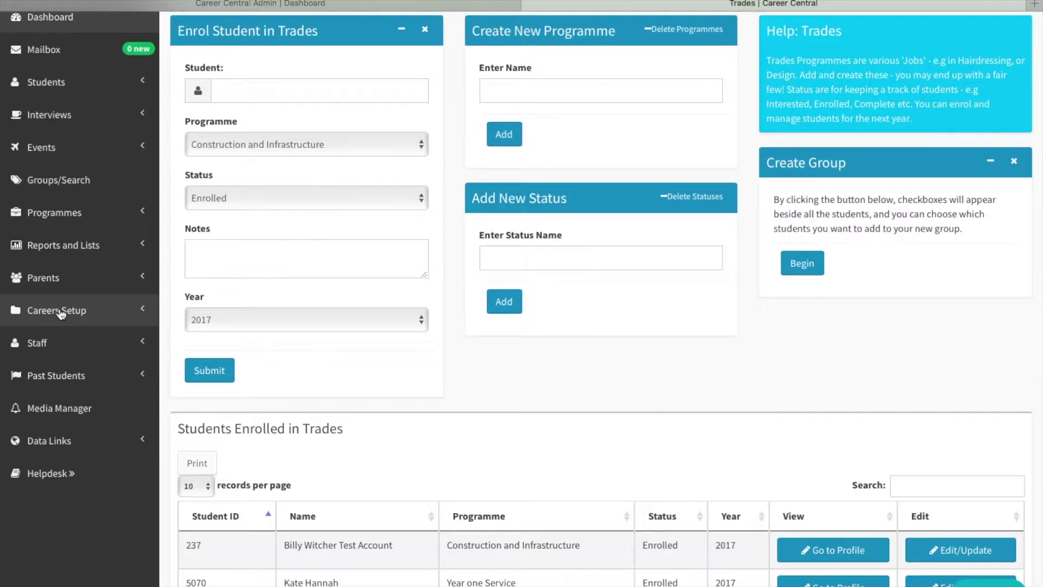
left_click(54, 215)
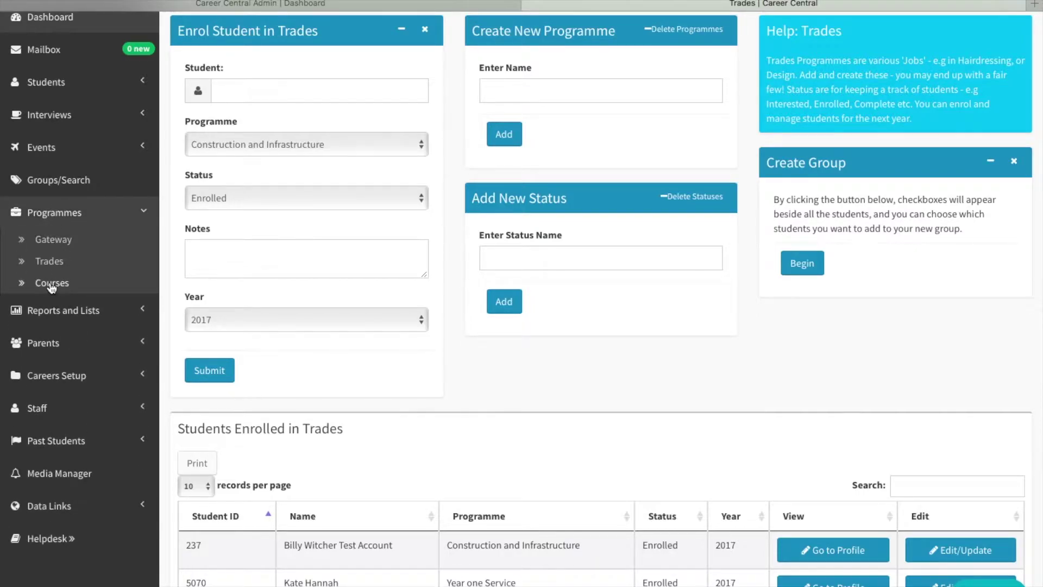
left_click(52, 284)
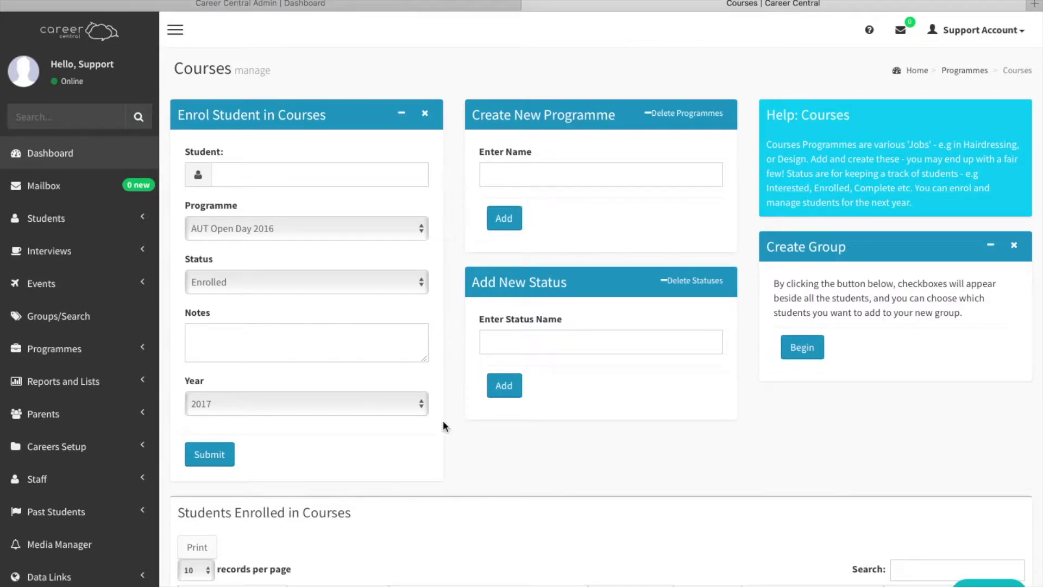
scroll(472, 444, "down", 2)
scroll(472, 445, "up", 1)
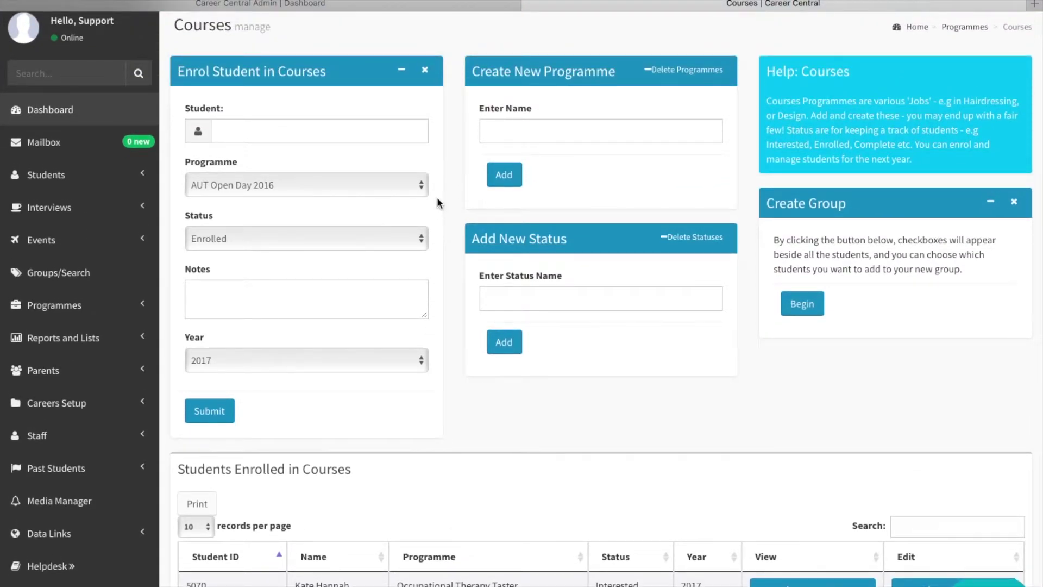
- Examine the programme and status options for enrolling a student in Courses, and the list of students enrolled in Courses
left_click(296, 184)
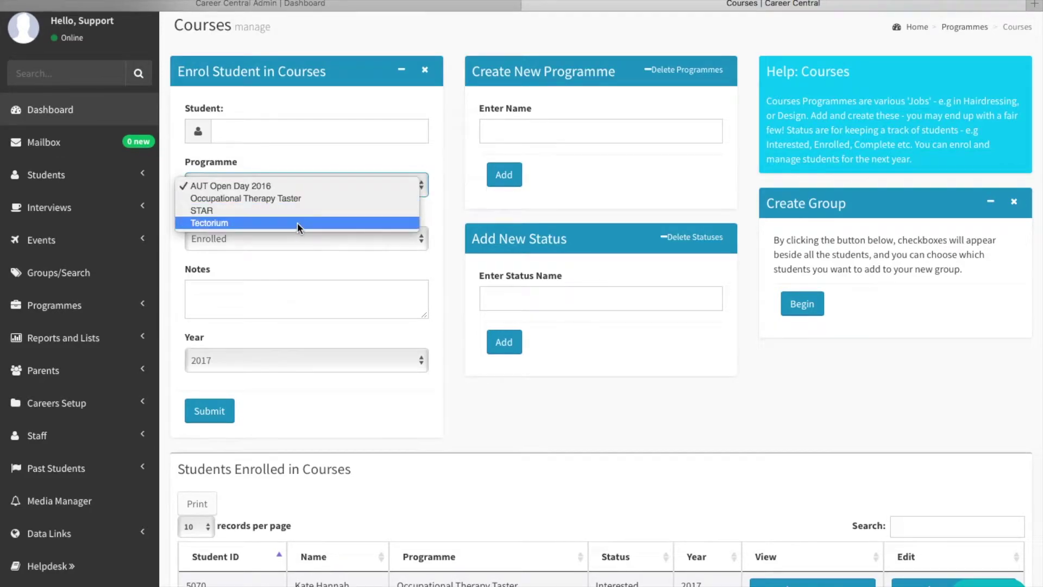
left_click(302, 172)
left_click(518, 126)
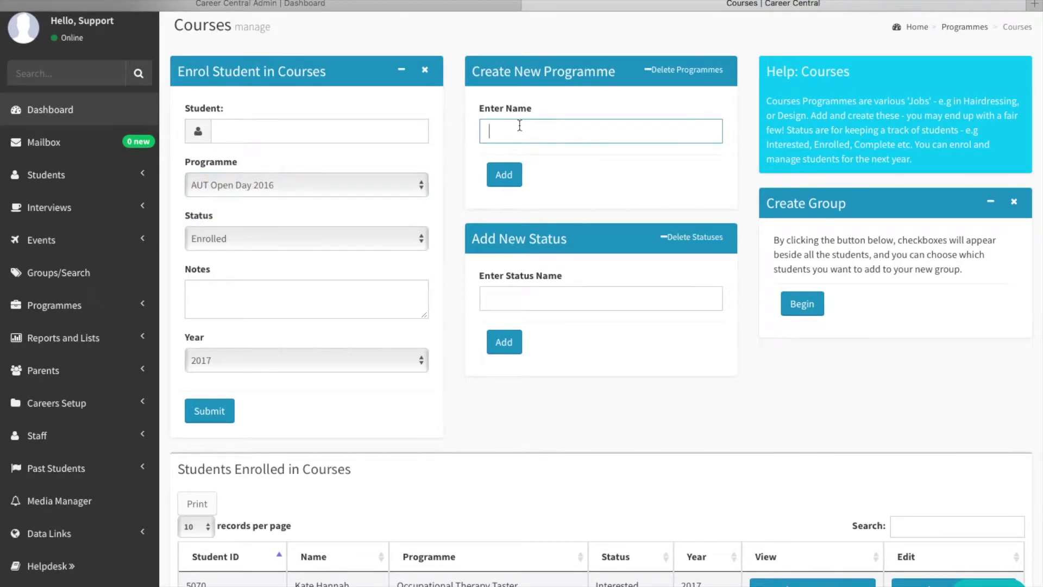
left_click(296, 236)
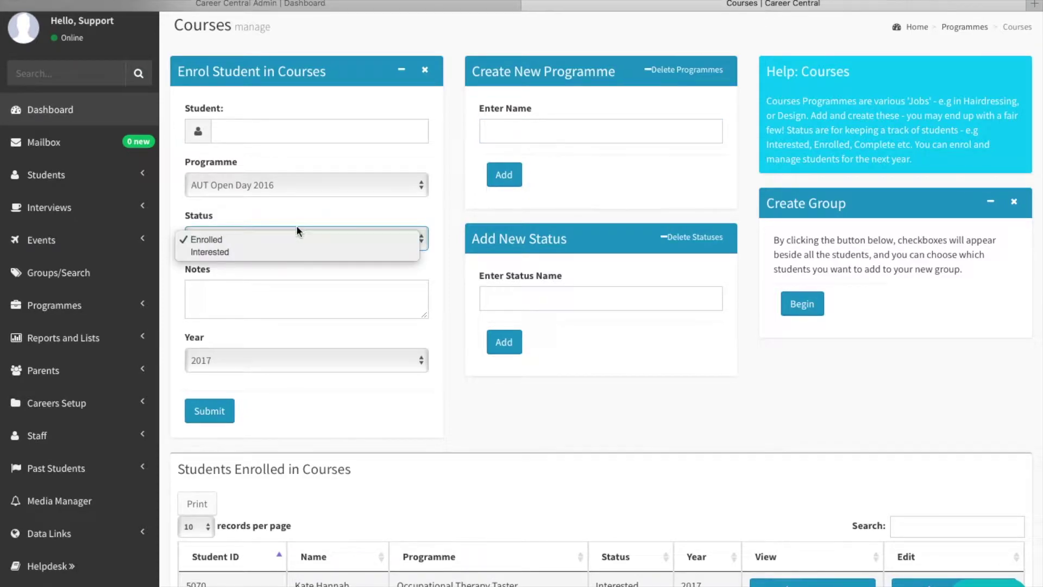
left_click(302, 209)
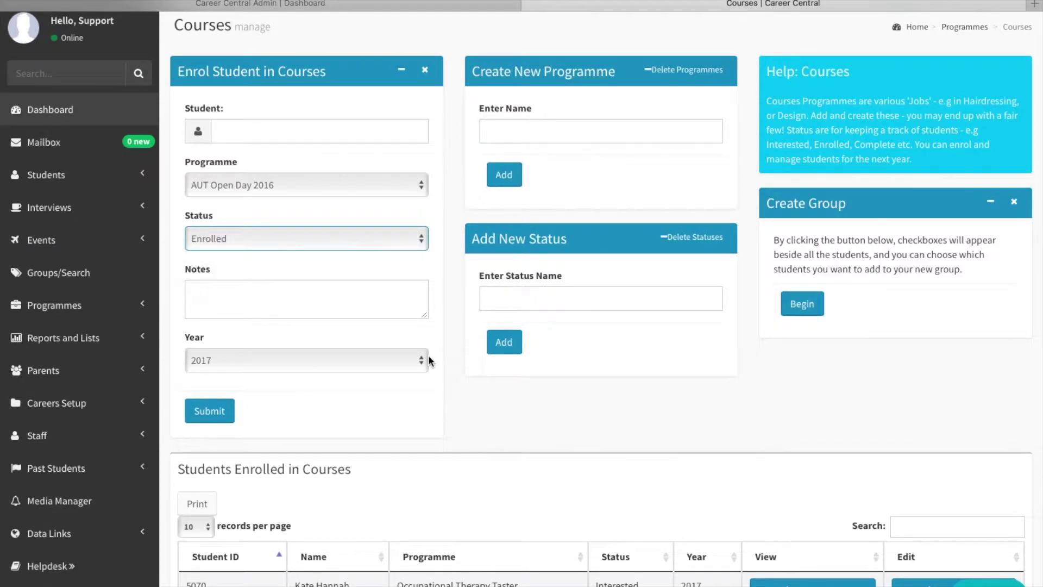
scroll(434, 457, "down", 3)
scroll(434, 455, "up", 3)
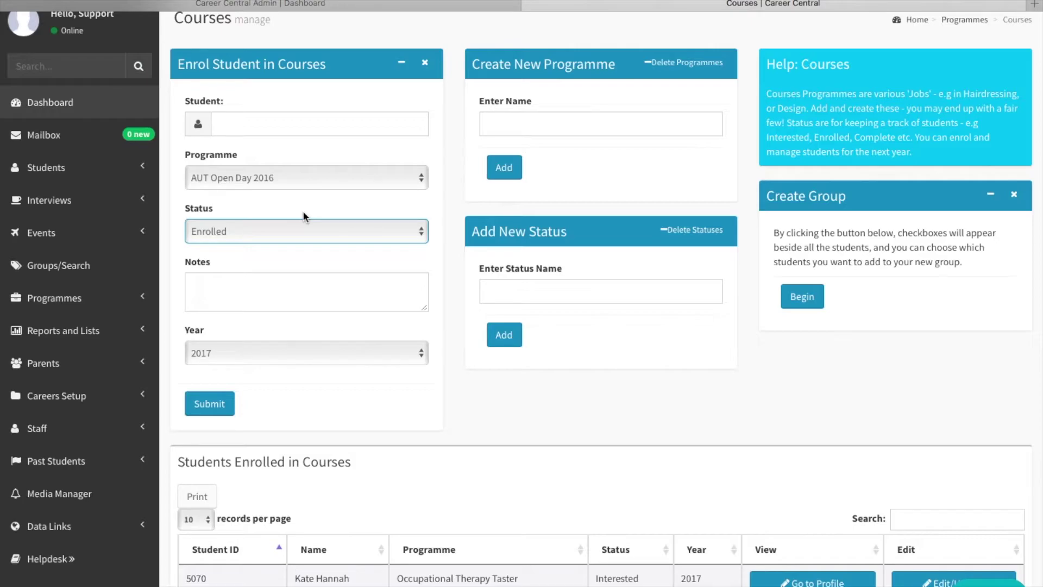
scroll(476, 418, "down", 2)
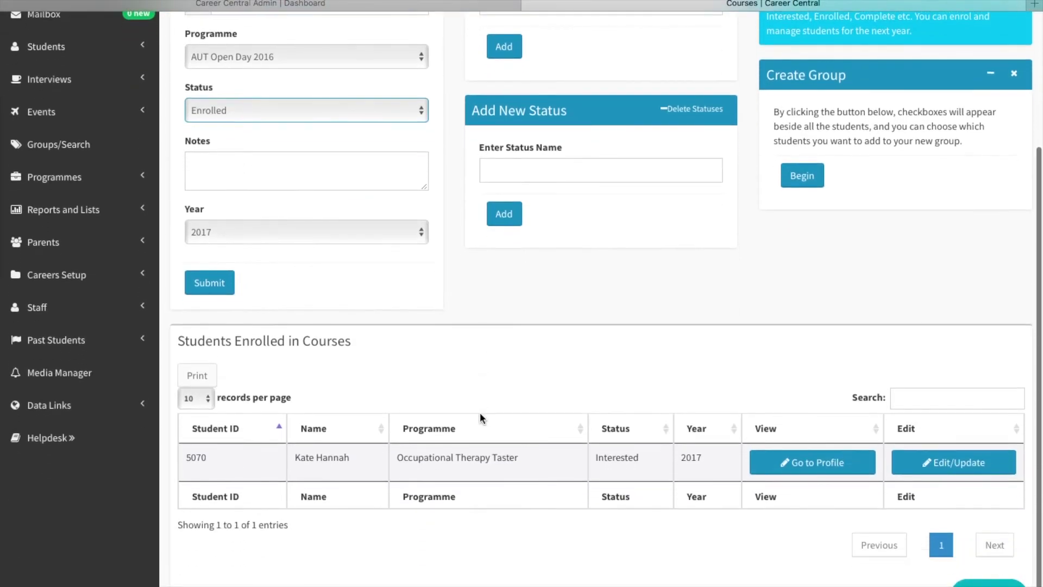
scroll(481, 414, "down", 2)
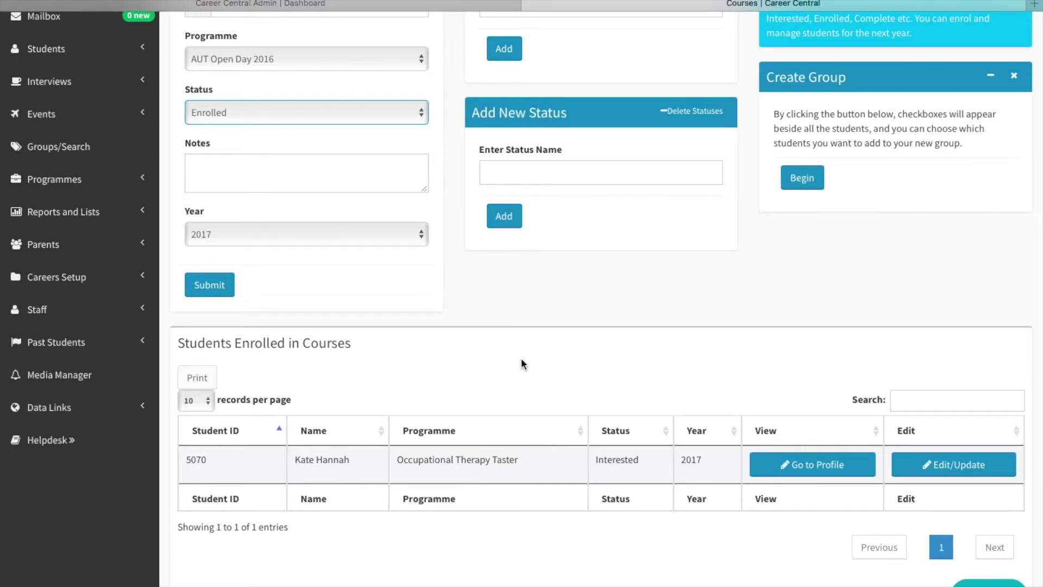
left_click(410, 362)
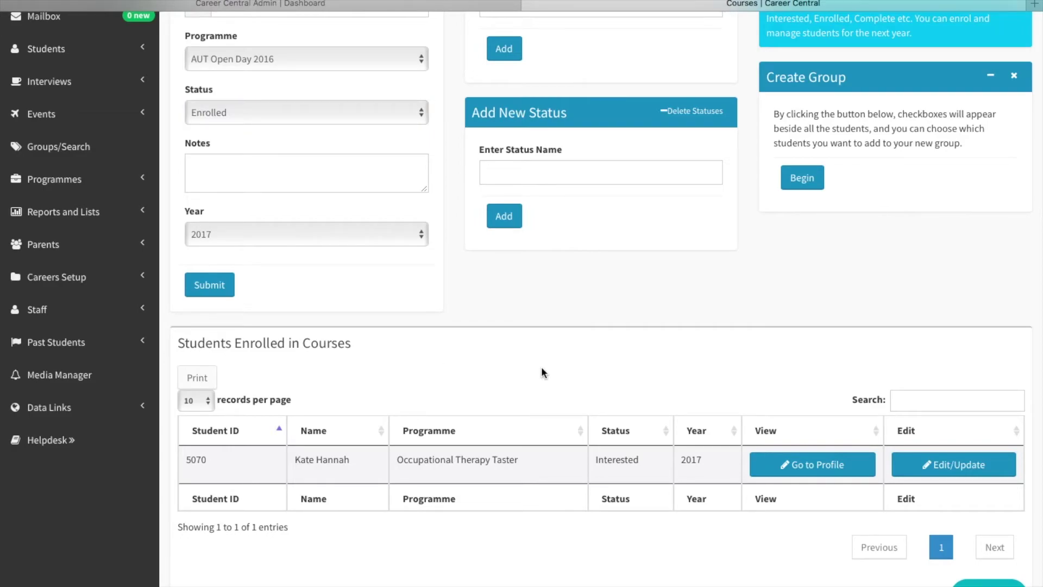
- Return to the start of the Courses page and take the browser window out of full-screen view
scroll(563, 369, "up", 4)
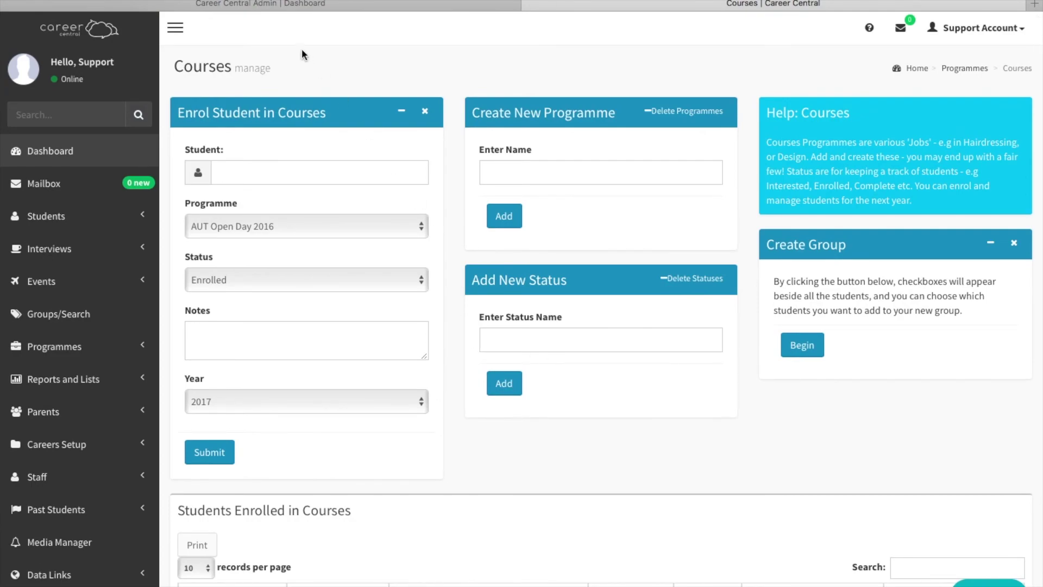
mouse_move(44, 1)
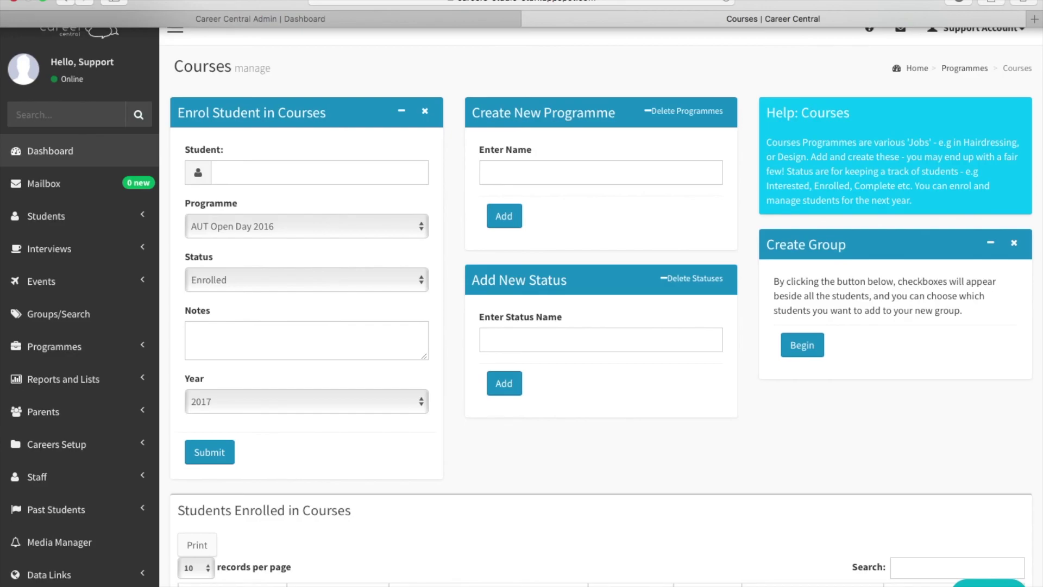
left_click(44, 2)
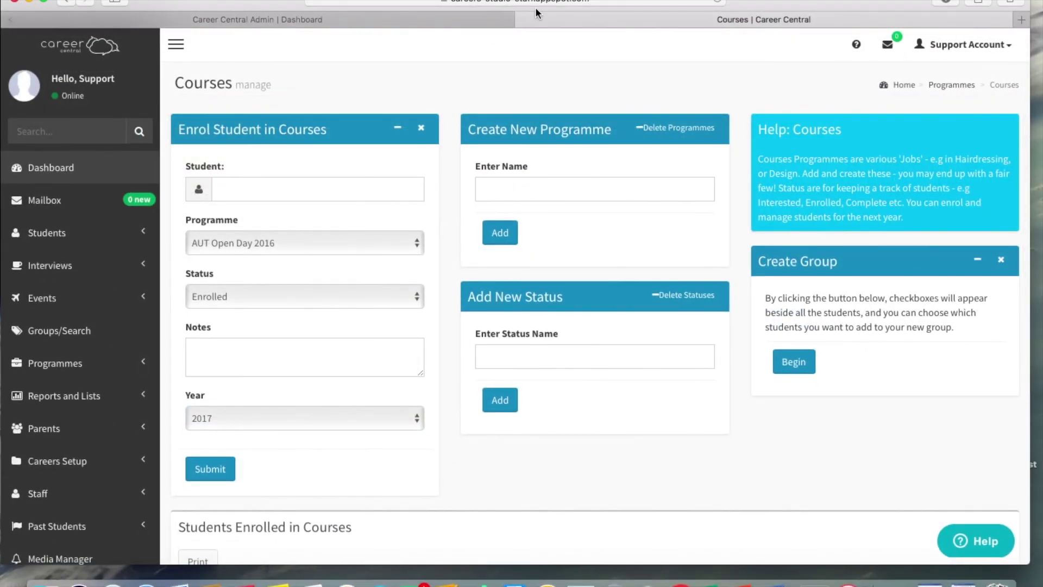